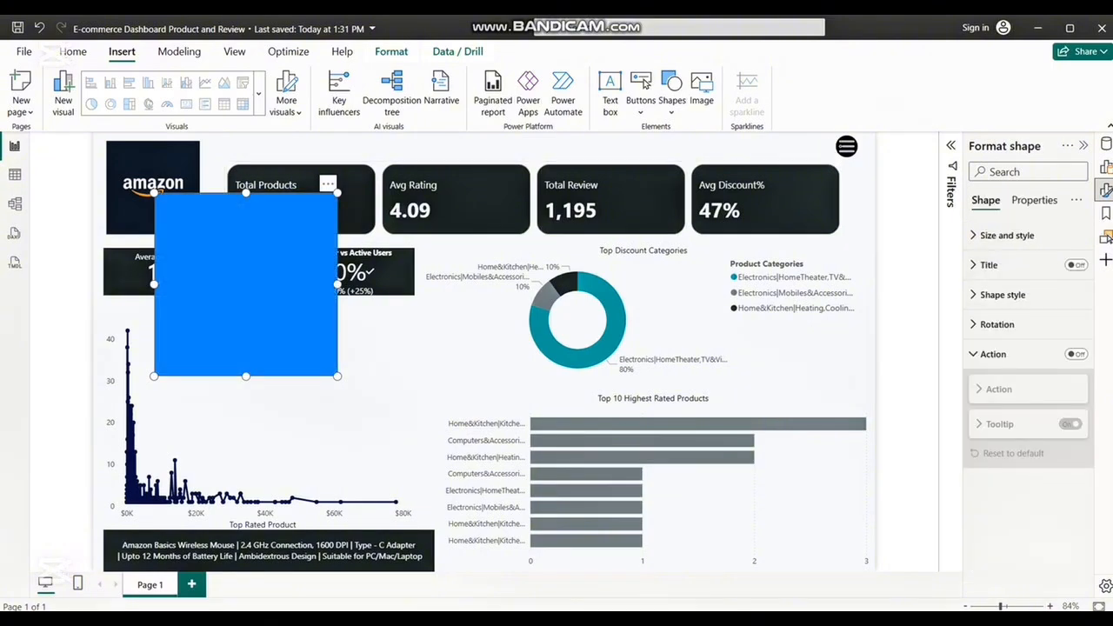
- Resize the blue rectangle to about 336 wide by 709 high so it covers the left side of the report page
left_click_drag(155, 193, 94, 138)
left_click_drag(338, 376, 299, 572)
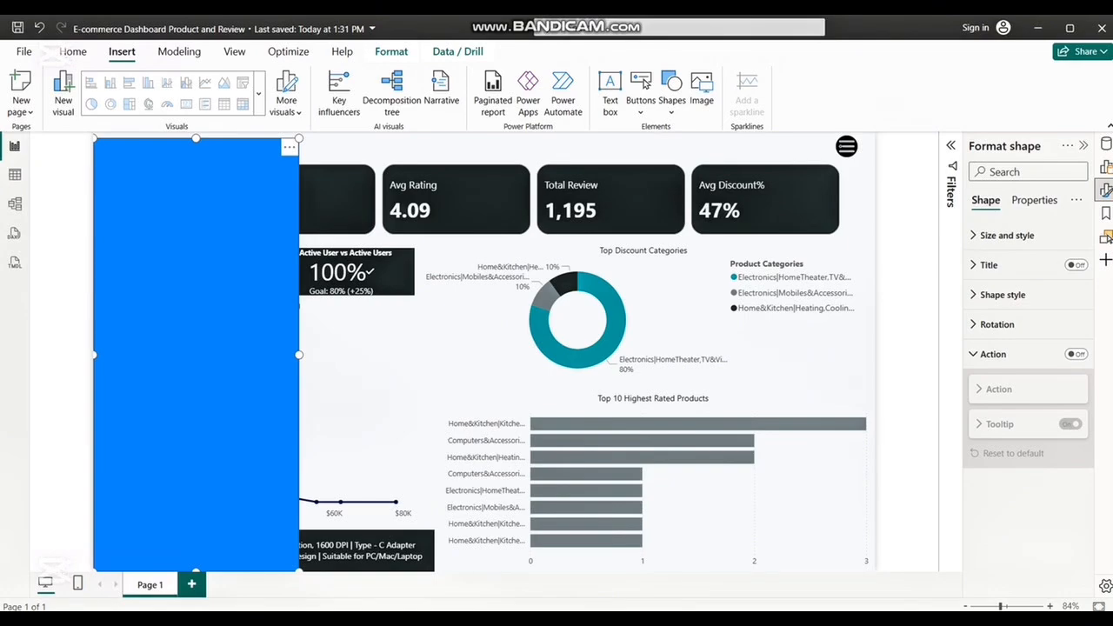
left_click(1007, 234)
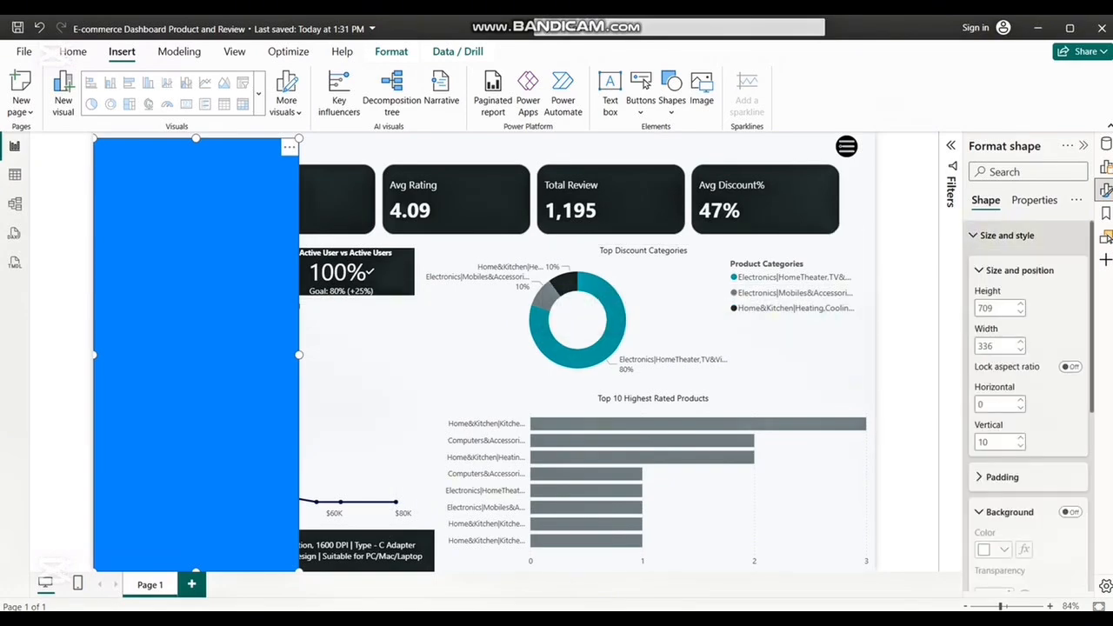
left_click(1007, 235)
- Try the Rounded Rectangle shape with 11% rounded corners on the blue panel, and return it to Rectangle
left_click(1006, 294)
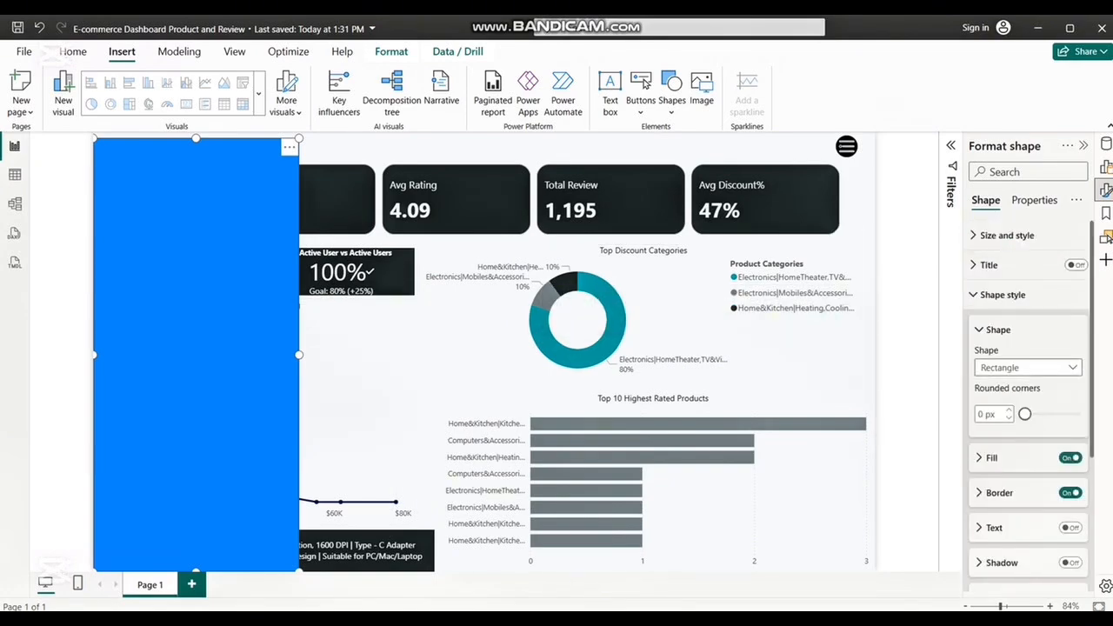
left_click(1027, 368)
left_click(1017, 233)
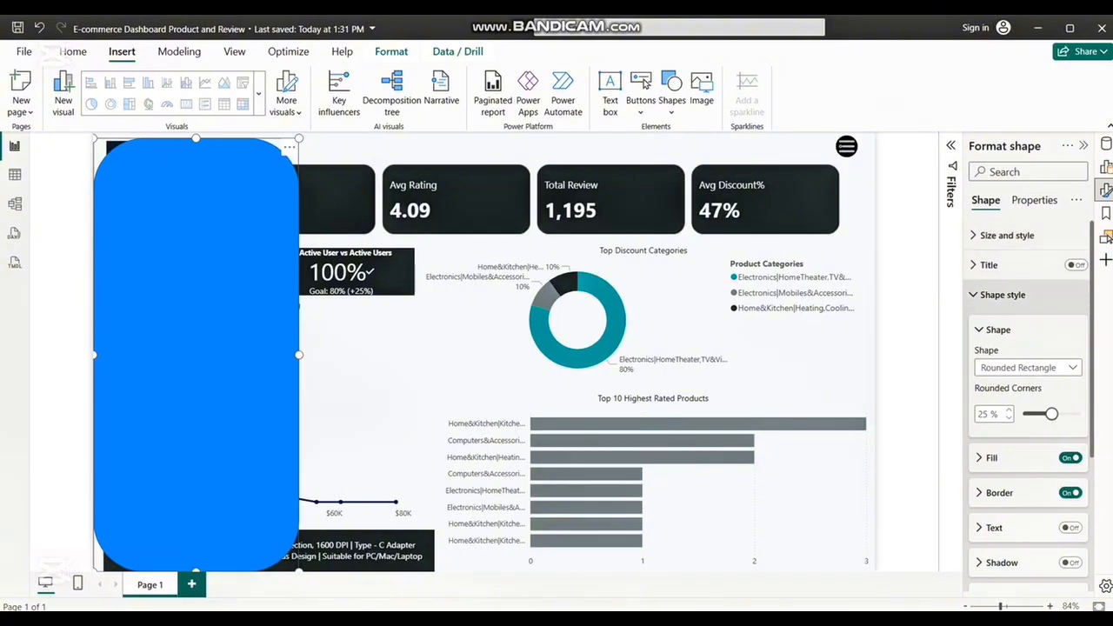
left_click_drag(1052, 414, 1034, 414)
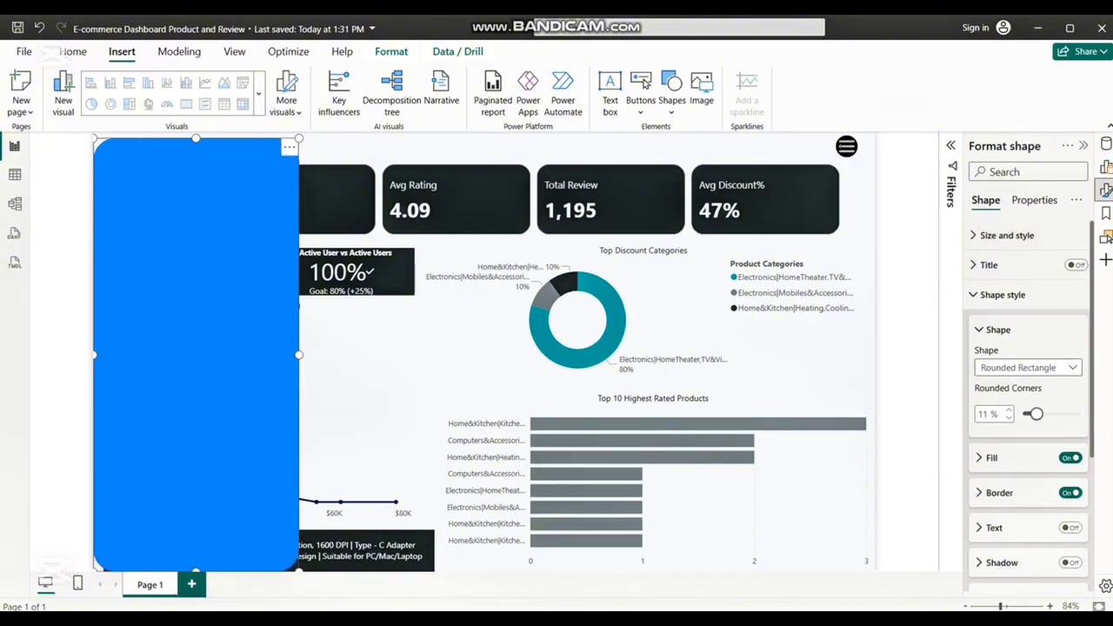
left_click(1028, 367)
left_click(999, 216)
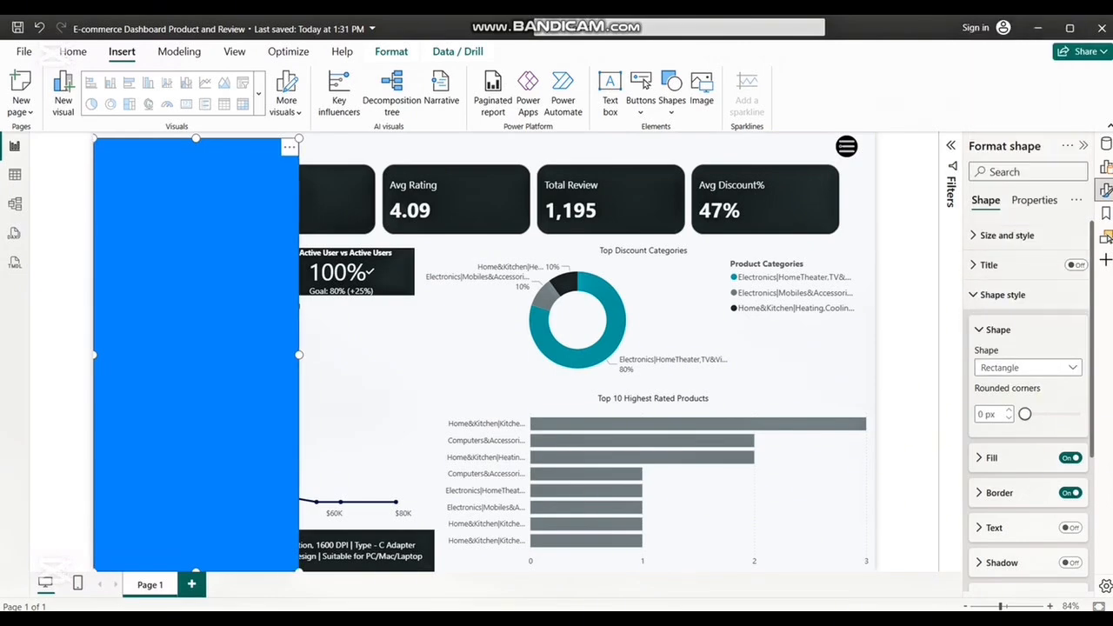
- Change the fill colour of the side panel shape to grey
left_click(992, 457)
scroll(999, 435, "down", 2)
left_click(994, 385)
left_click(920, 322)
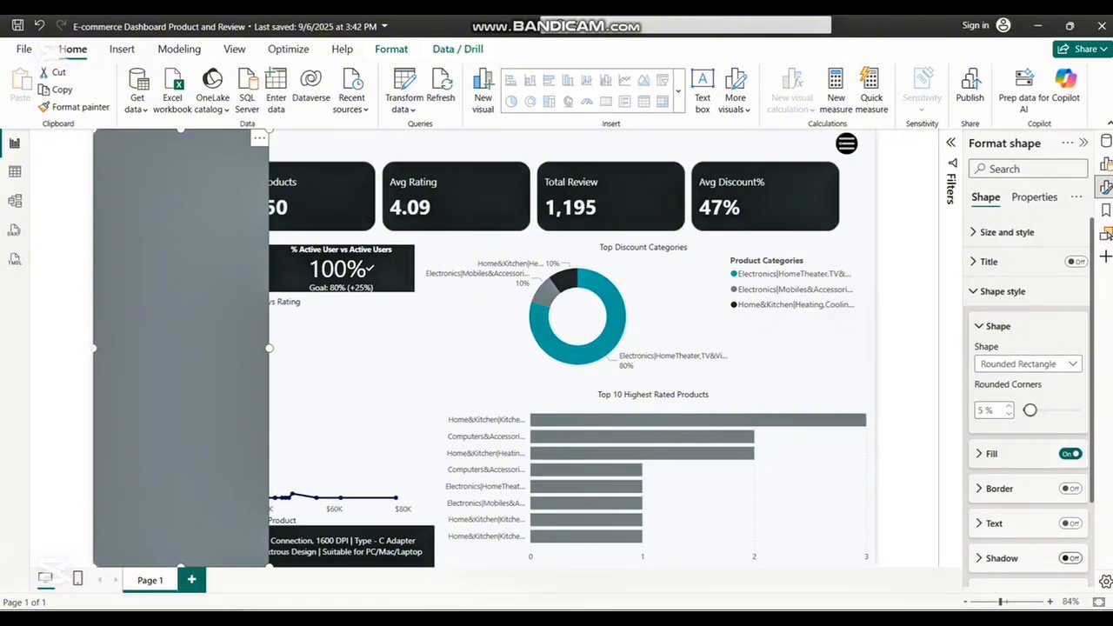
- Turn on the shadow for the grey side panel and show its shadow settings
left_click(1070, 558)
scroll(1027, 522, "down", 2)
left_click(1000, 449)
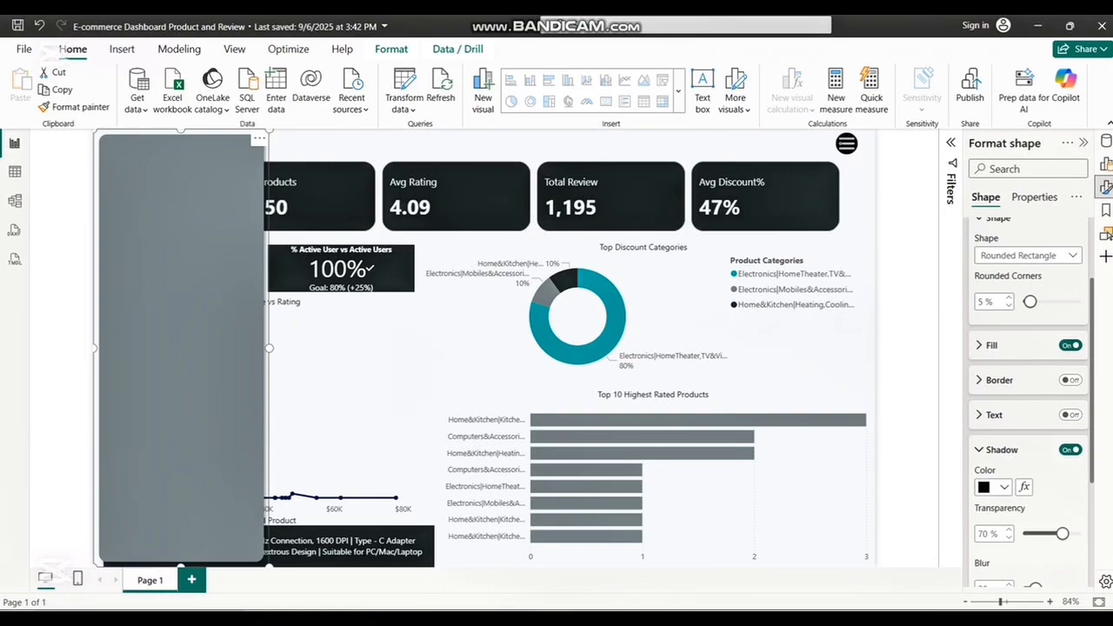
scroll(1028, 400, "down", 1)
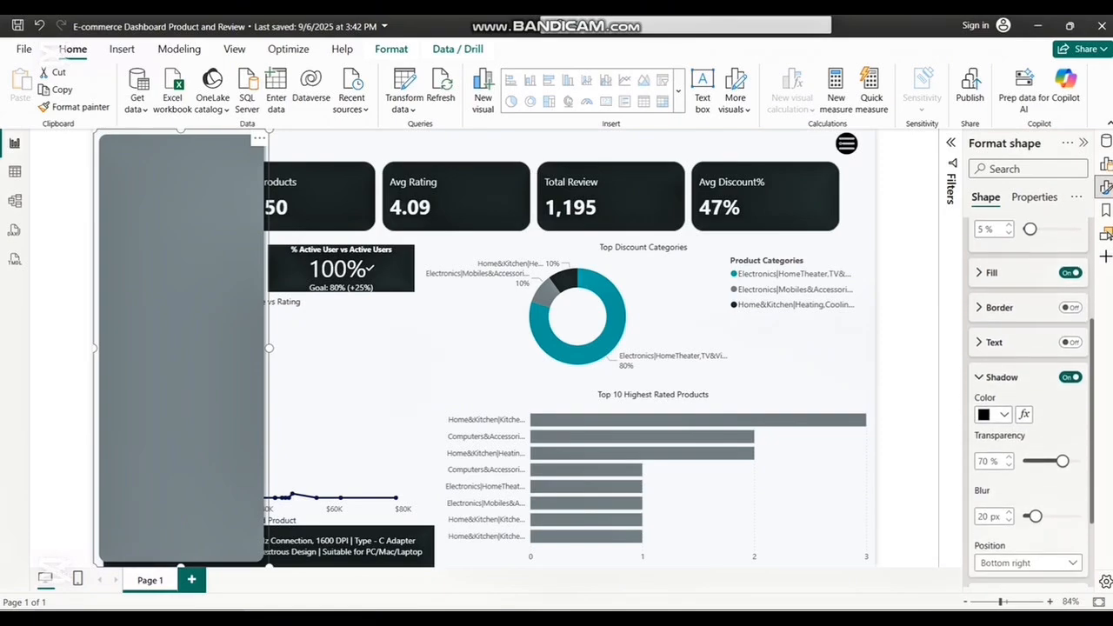
- Lower the panel shadow's transparency to 50%
left_click(1009, 466)
left_click(1008, 465)
left_click(1008, 465)
left_click(1009, 465)
left_click(1008, 465)
left_click(1008, 465)
left_click(1008, 465)
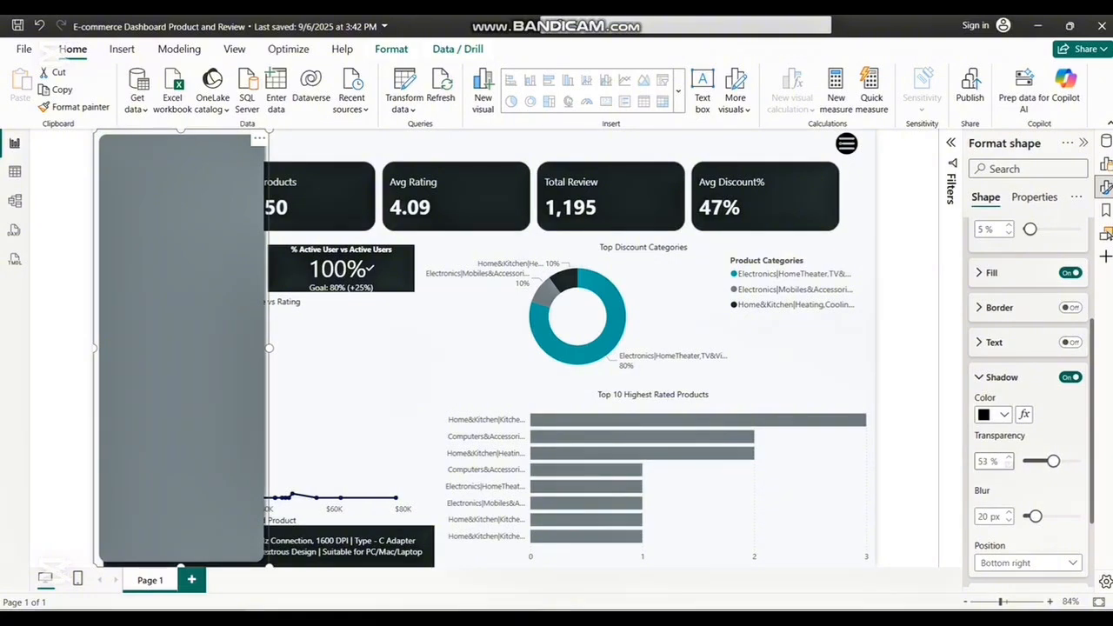
left_click(1009, 465)
left_click(1009, 465)
- Reduce the panel shadow's blur to 10 px
left_click(1008, 521)
left_click(1008, 521)
left_click(1009, 520)
left_click(1009, 521)
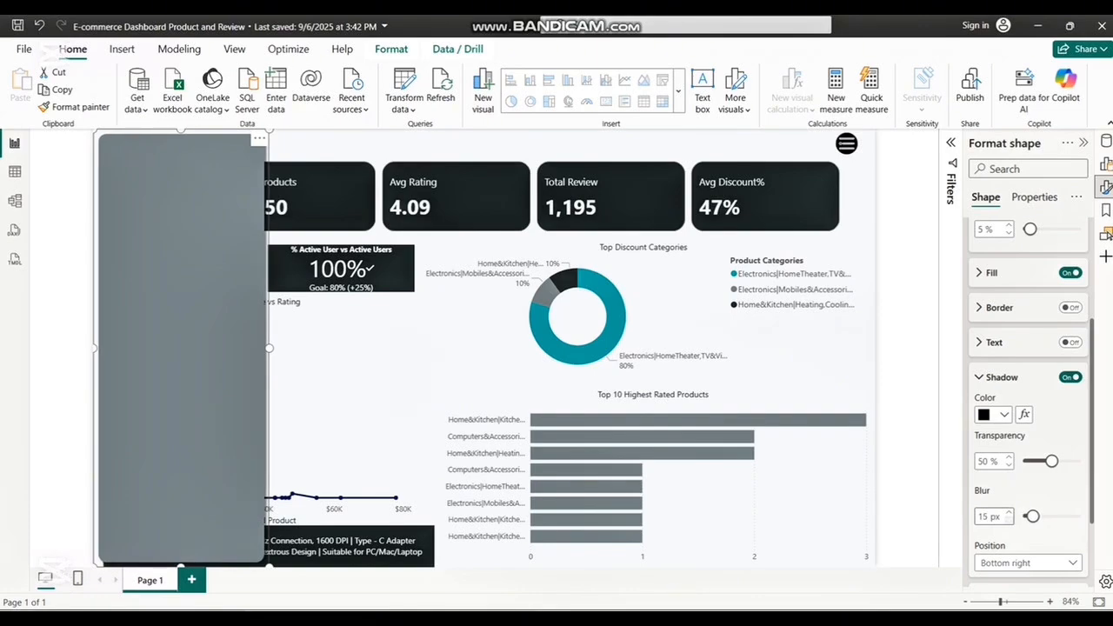
left_click(1008, 521)
left_click(1008, 521)
left_click(1008, 521)
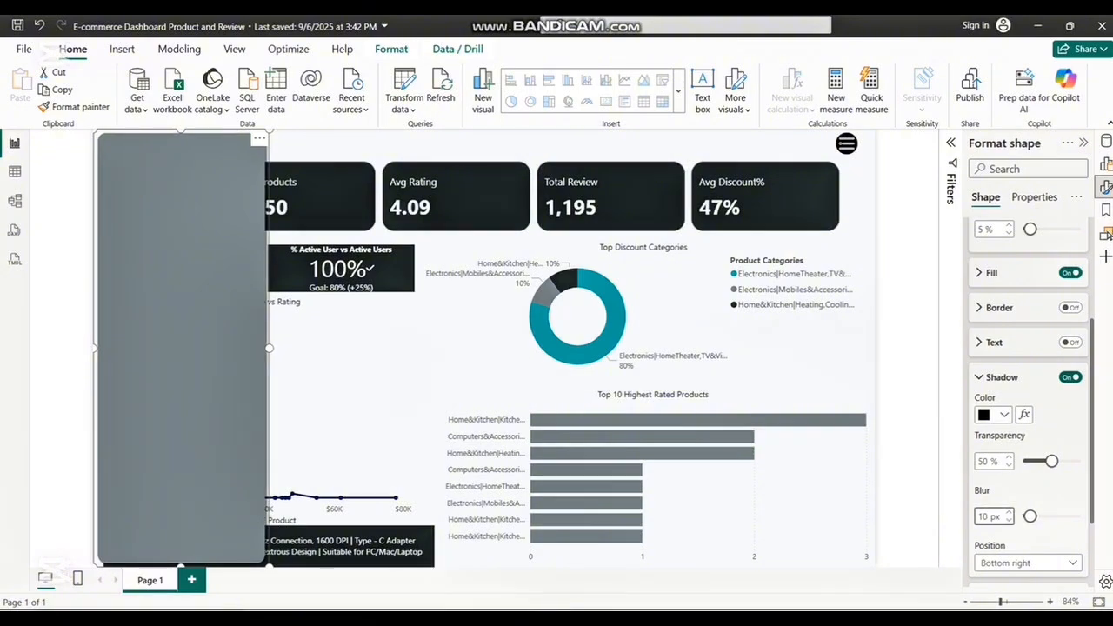
- Set the panel shadow's transparency to 9% and its blur to 20 px
left_click_drag(1051, 461, 1024, 461)
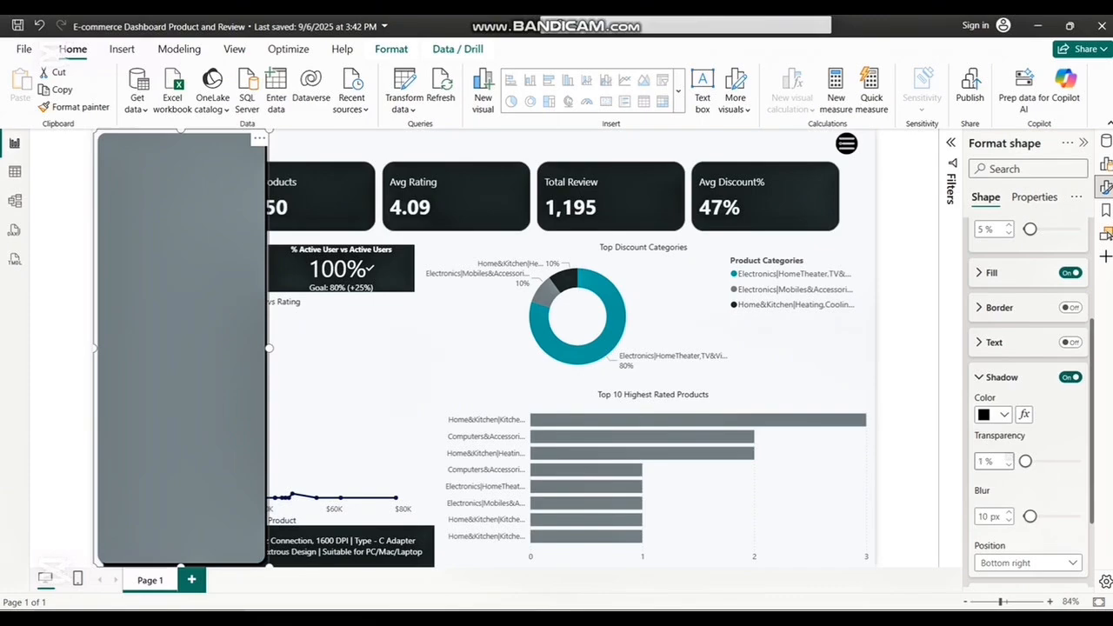
left_click(1009, 457)
left_click(1008, 457)
left_click(1034, 517)
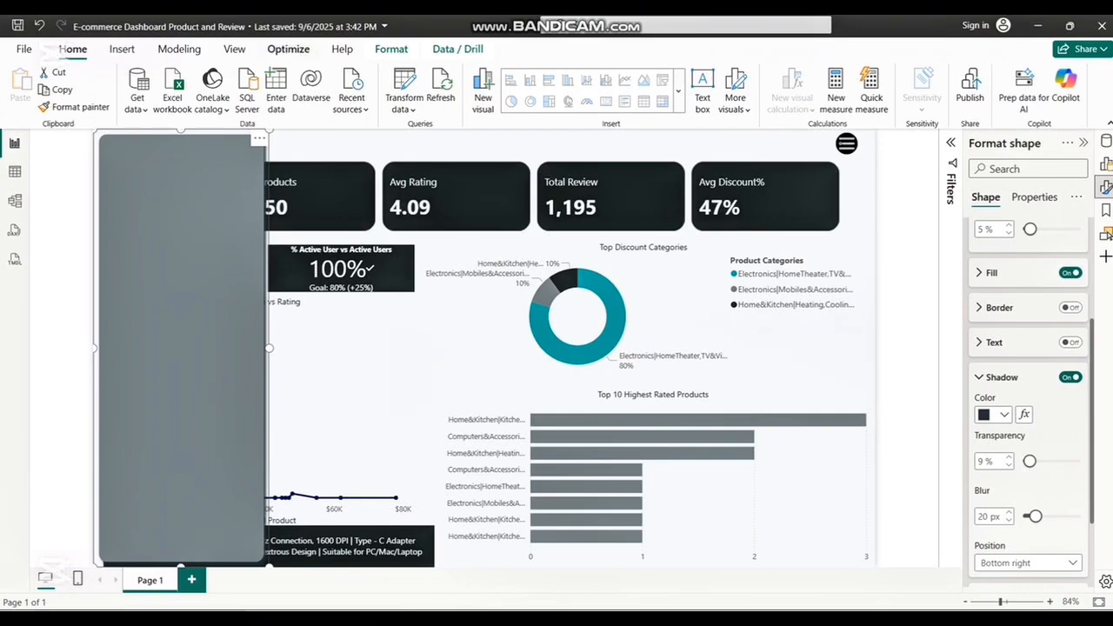
- Insert a Reset button and narrow it to a small square in the grey panel's upper-left corner
left_click(288, 48)
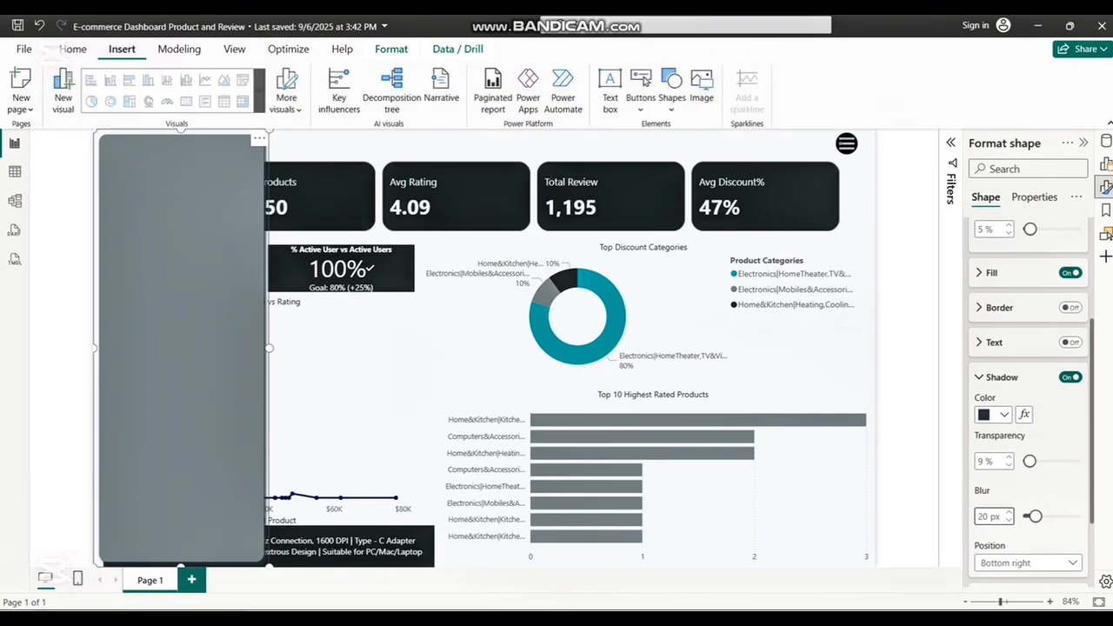
left_click(642, 81)
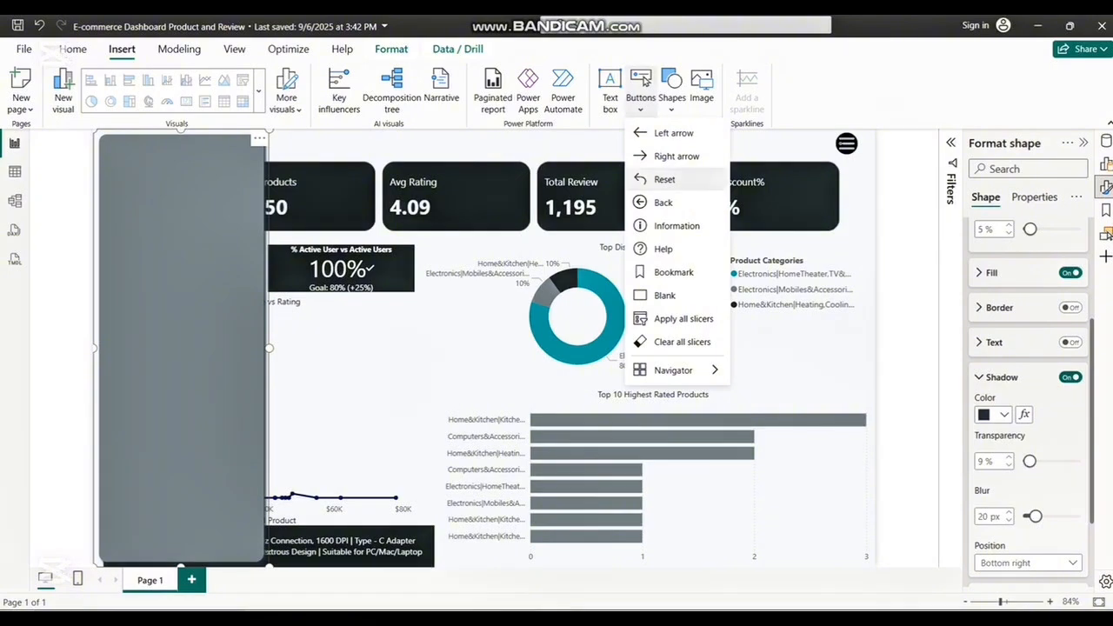
left_click(665, 179)
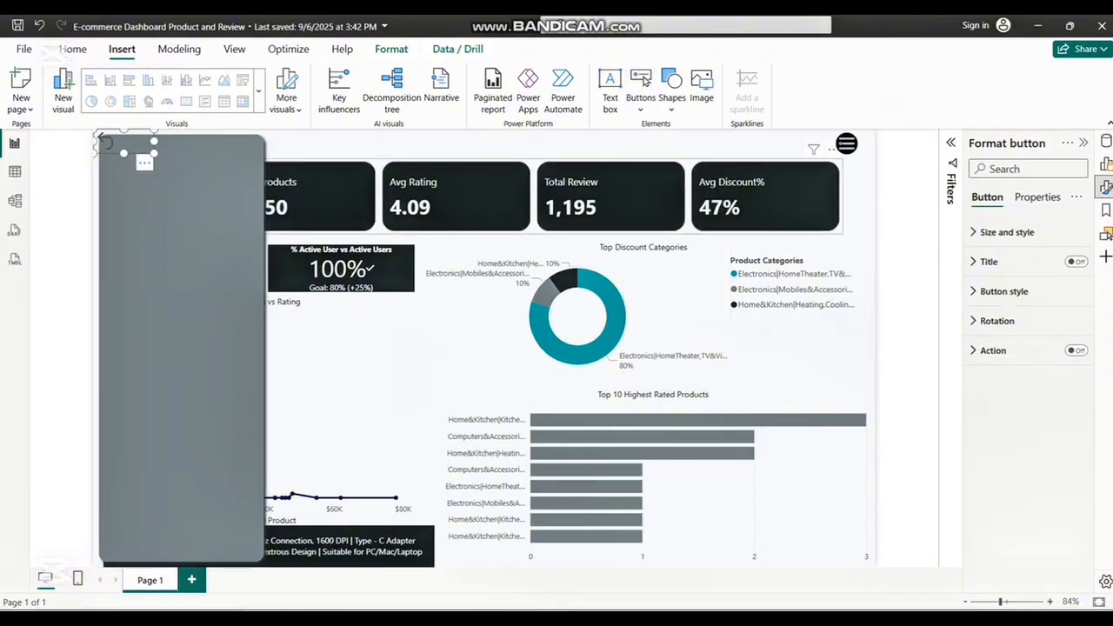
left_click_drag(154, 154, 119, 153)
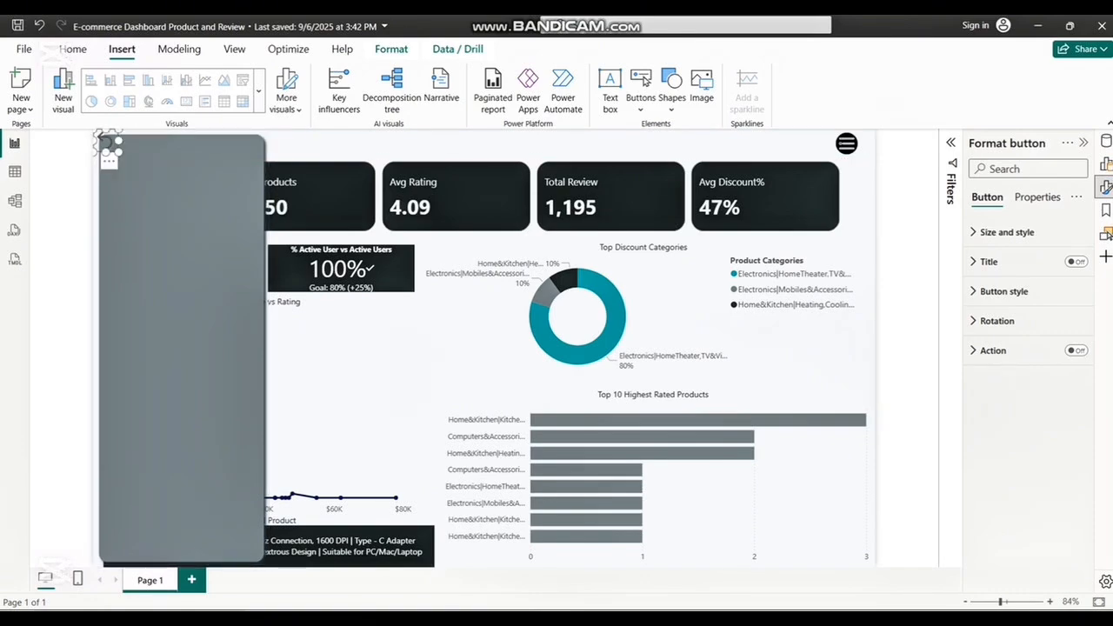
left_click(109, 161)
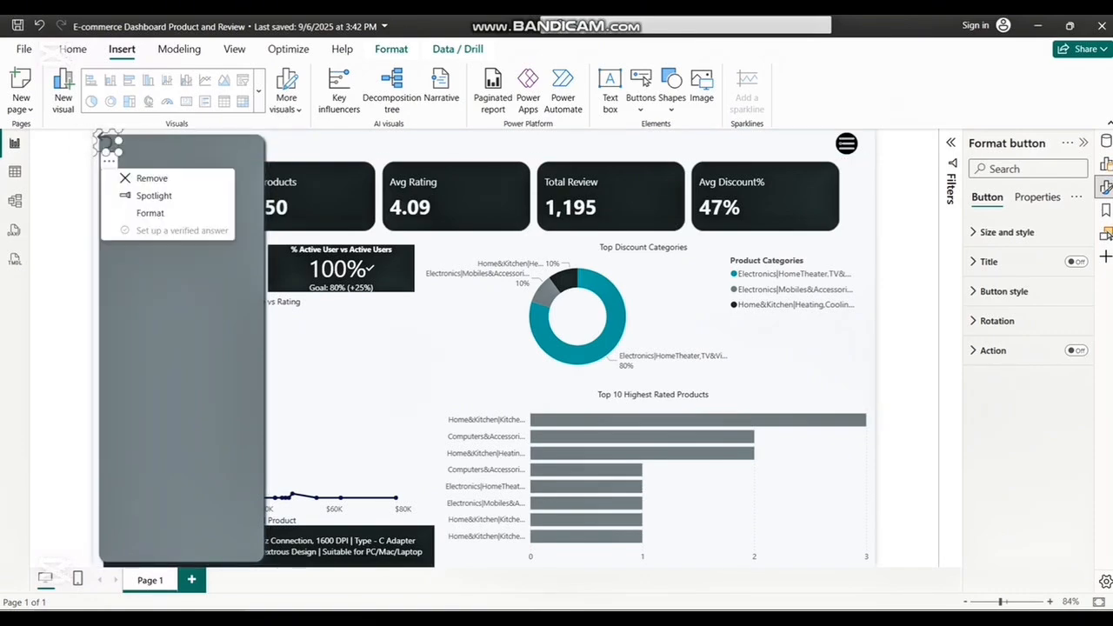
left_click(183, 323)
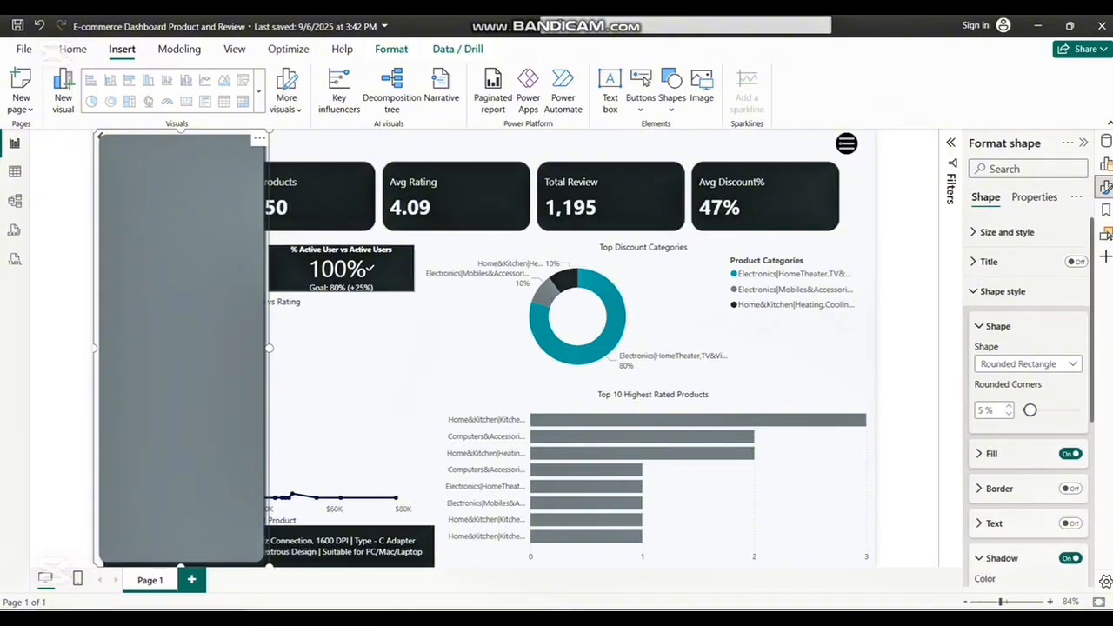
left_click(474, 323)
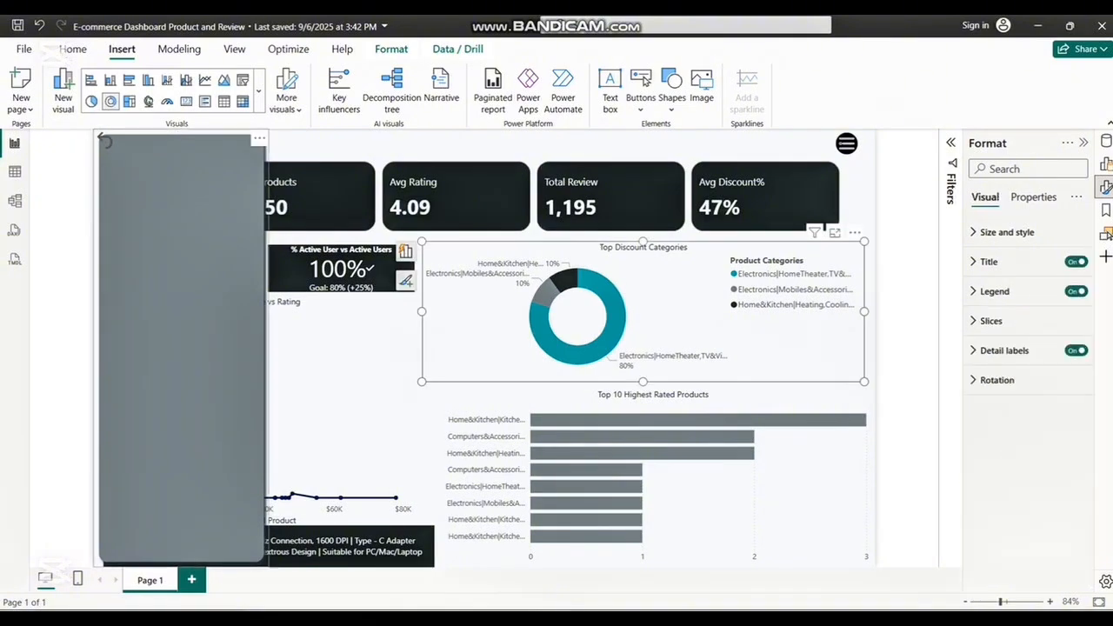
- Move the Reset button to the lower-left corner of the grey side panel
left_click(108, 143)
key("Down")
key("Down")
key("Down")
key("Down")
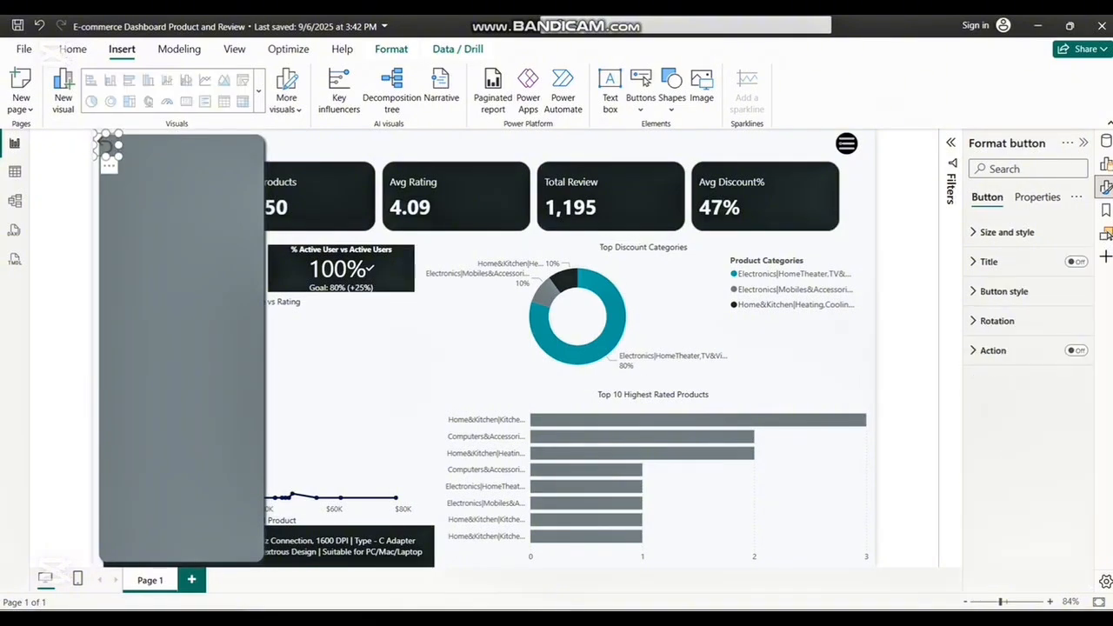
key("Right")
key("Right")
key("Right")
key("Right")
left_click_drag(114, 152, 110, 536)
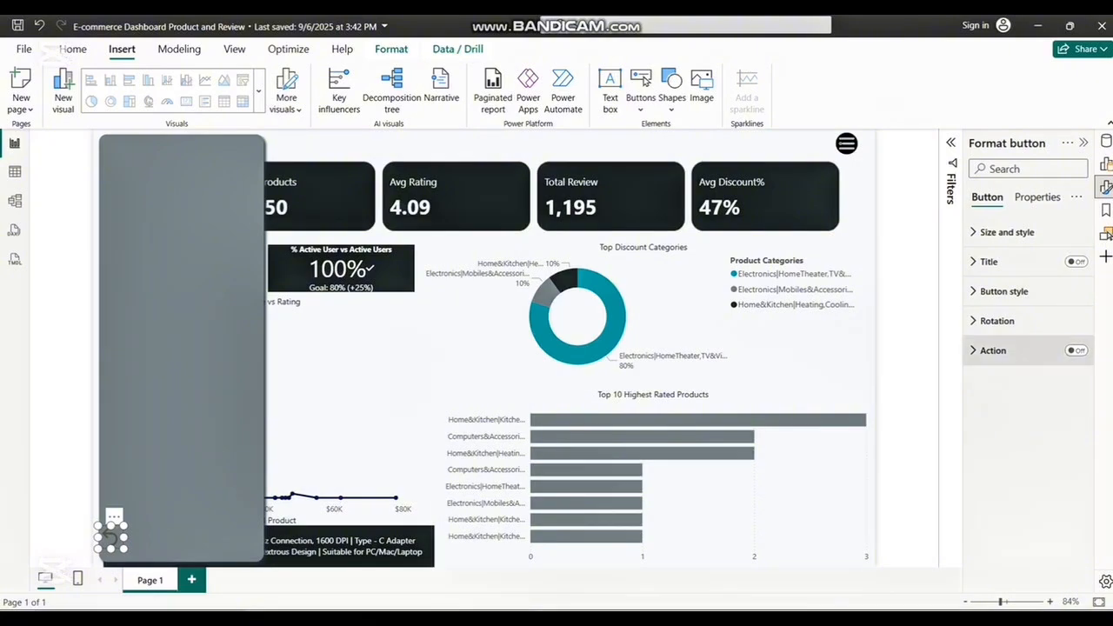
left_click(993, 350)
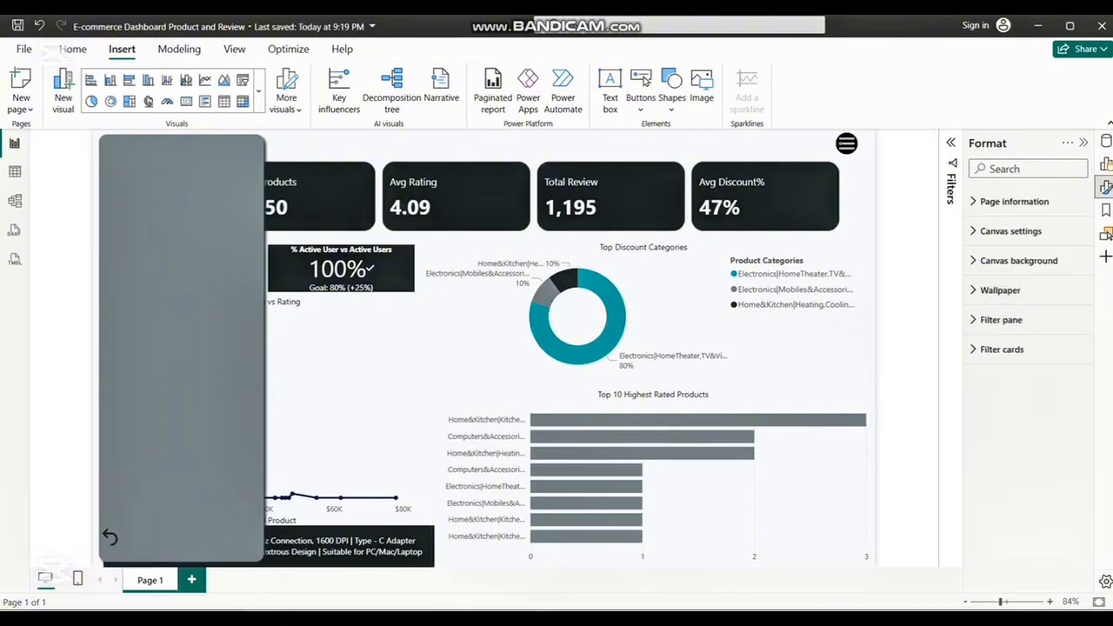
- Insert a Blank button and set its icon type to Custom
left_click(644, 79)
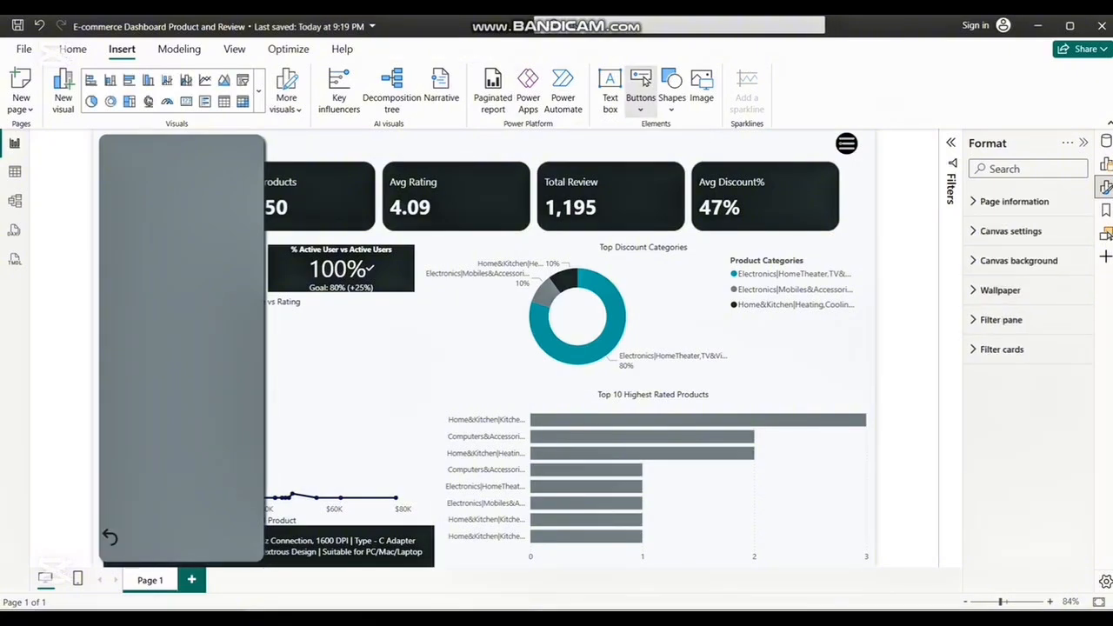
left_click(665, 296)
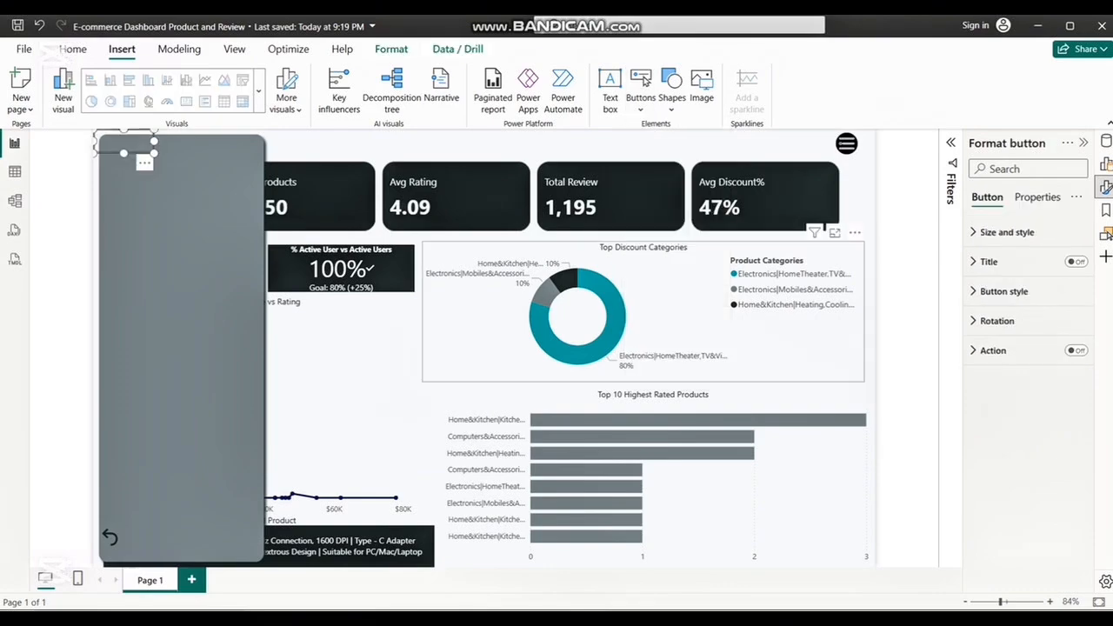
left_click(1003, 291)
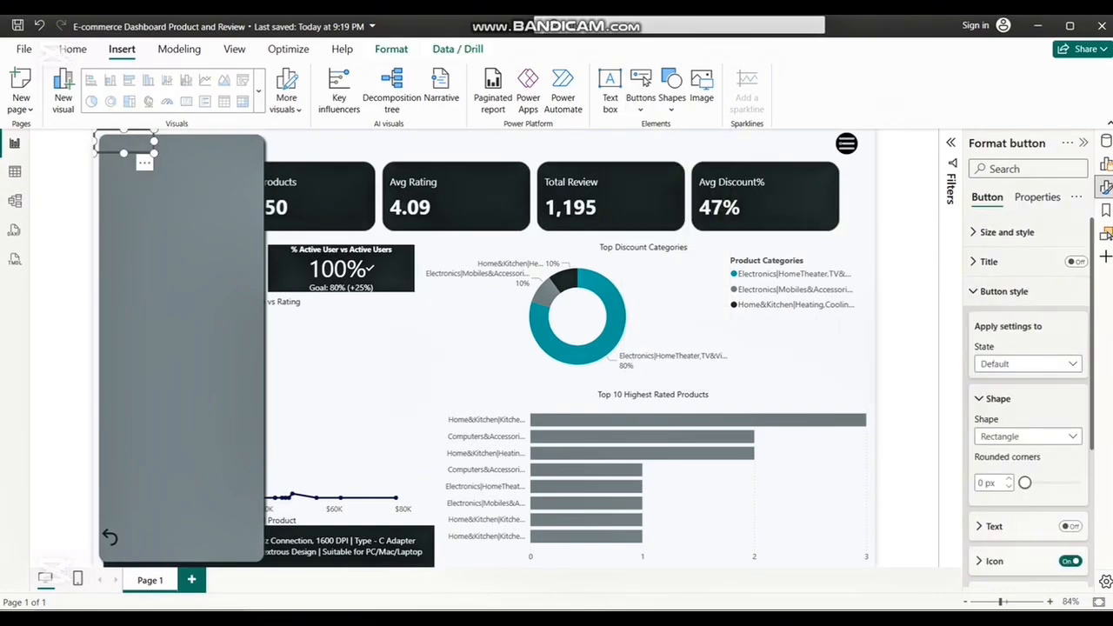
scroll(1028, 400, "down", 2)
left_click(994, 501)
left_click(1027, 540)
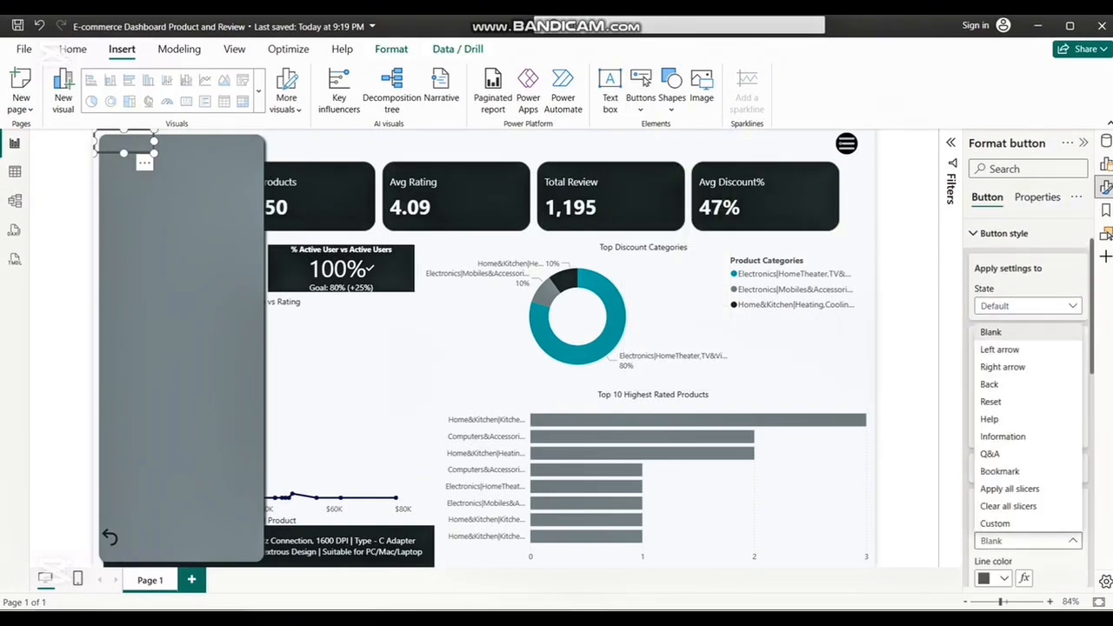
left_click(994, 523)
scroll(1026, 435, "down", 3)
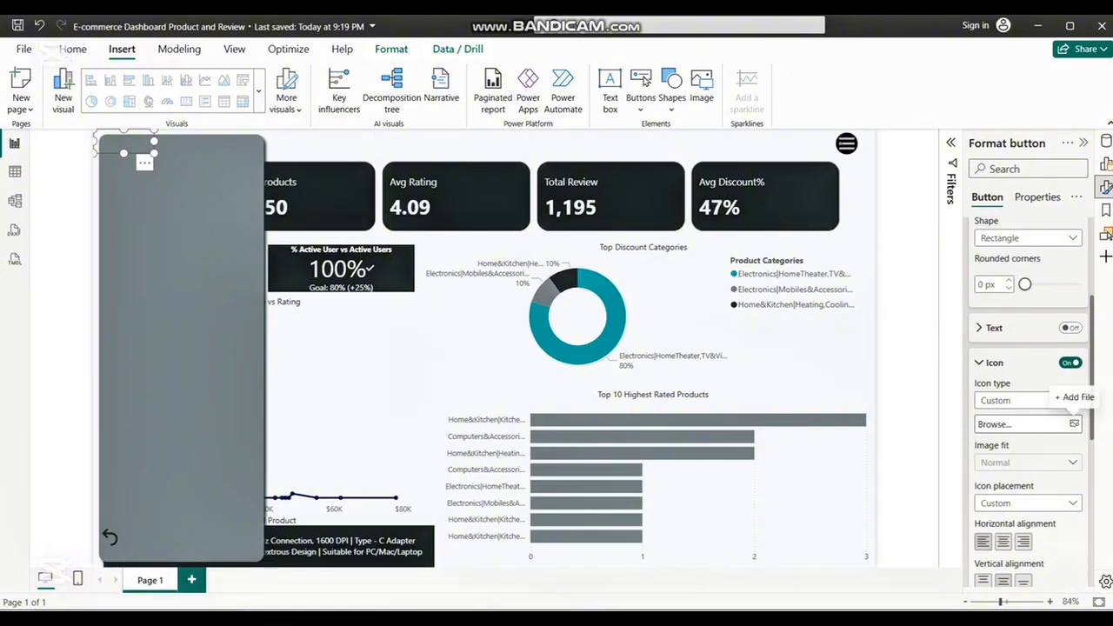
- Load the Review image from the Amazon images folder as the blank button's custom icon
left_click(1026, 423)
left_click(422, 212)
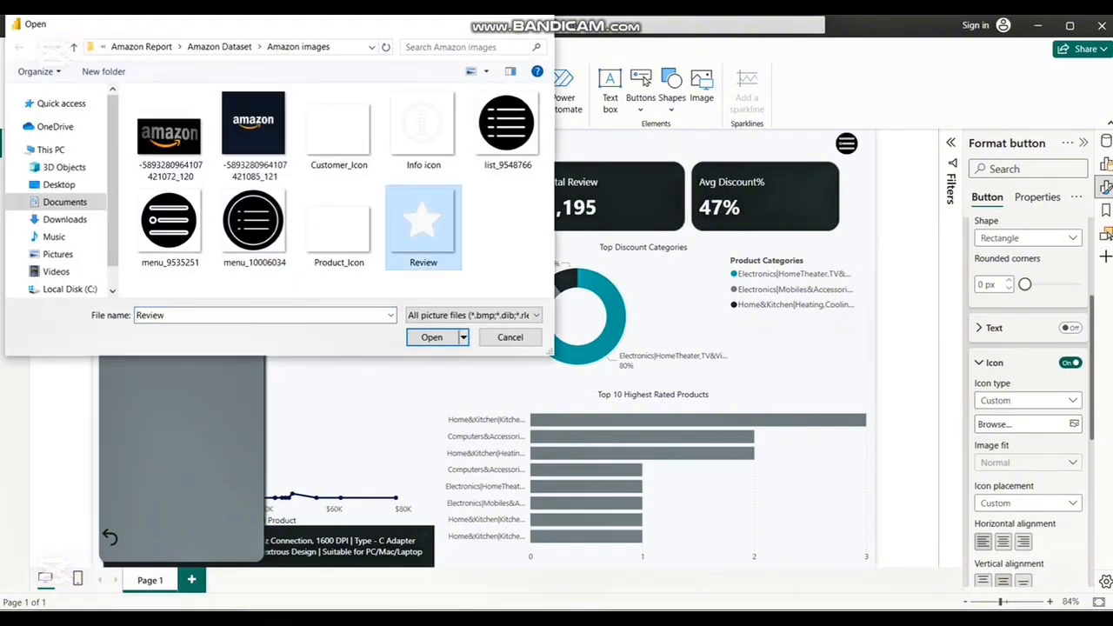
left_click(427, 335)
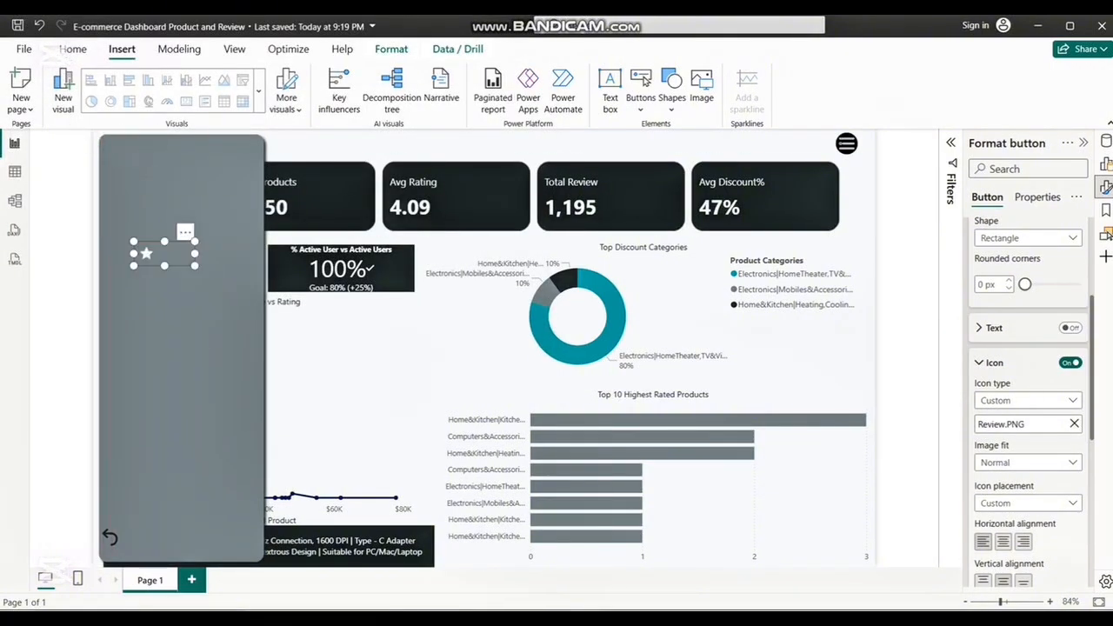
- Shape the star button into a small square near the grey panel's left edge and set its image fit to Fit
left_click_drag(164, 254, 154, 303)
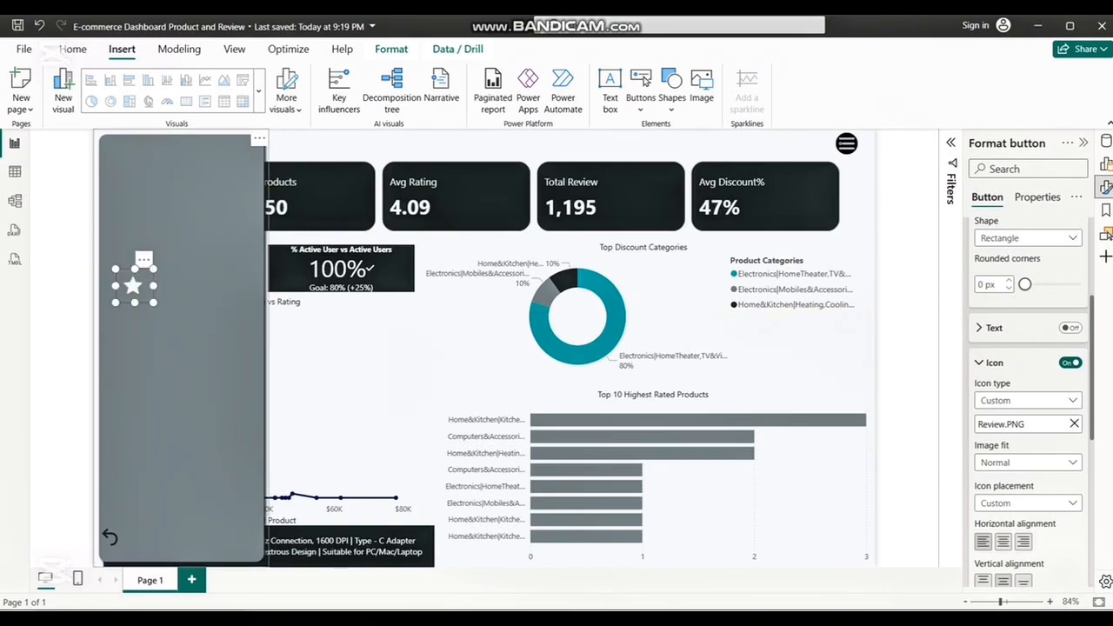
left_click(1027, 461)
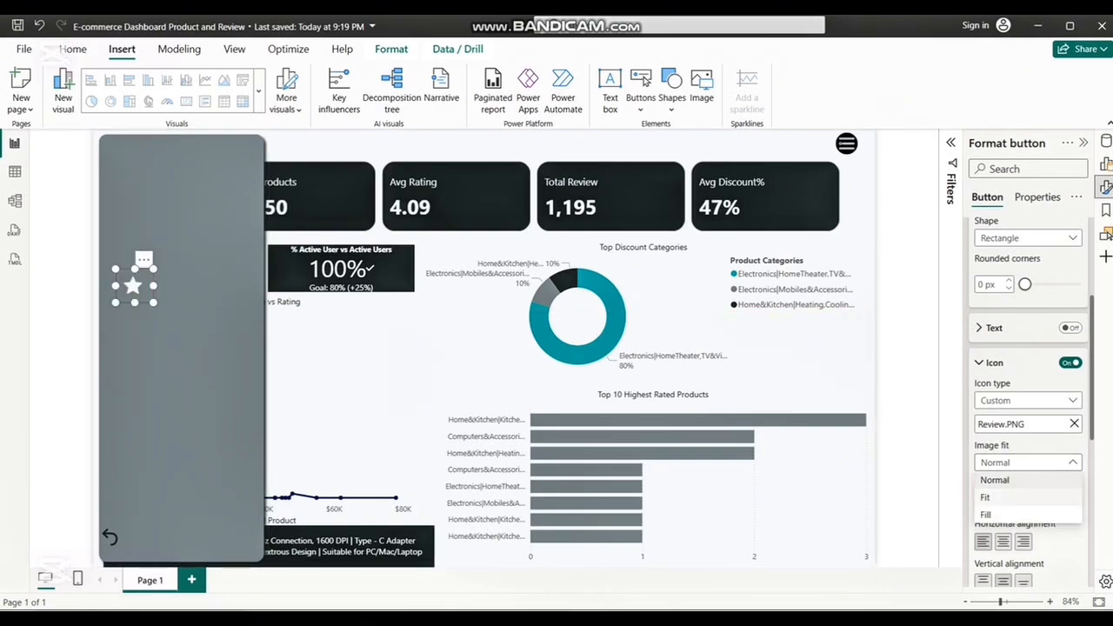
left_click(1000, 497)
scroll(1028, 399, "down", 5)
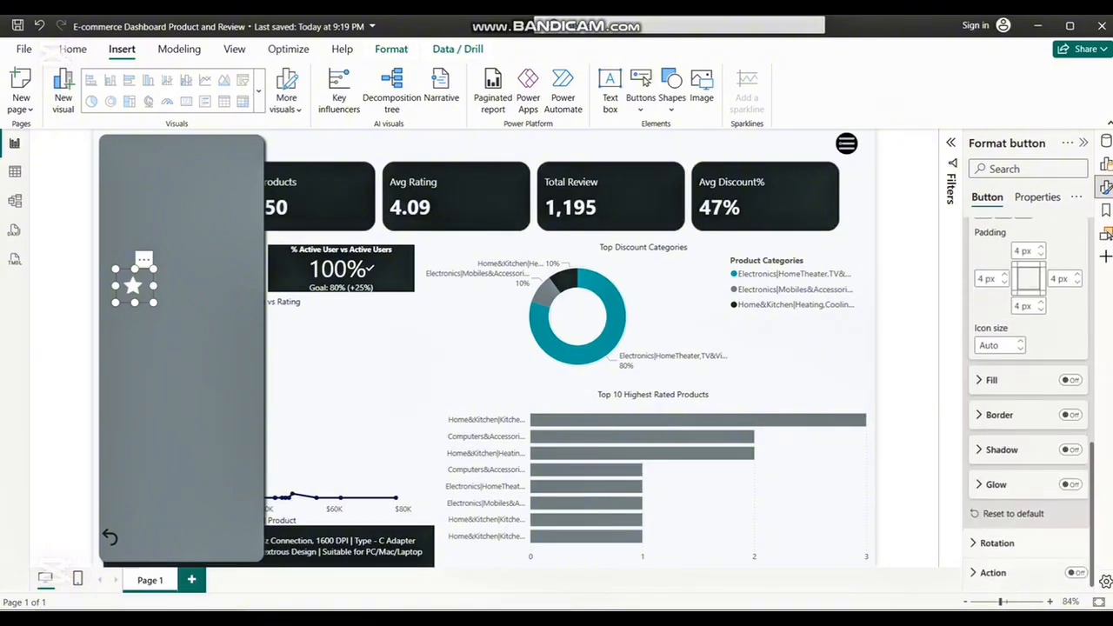
scroll(1028, 400, "up", 3)
left_click(994, 300)
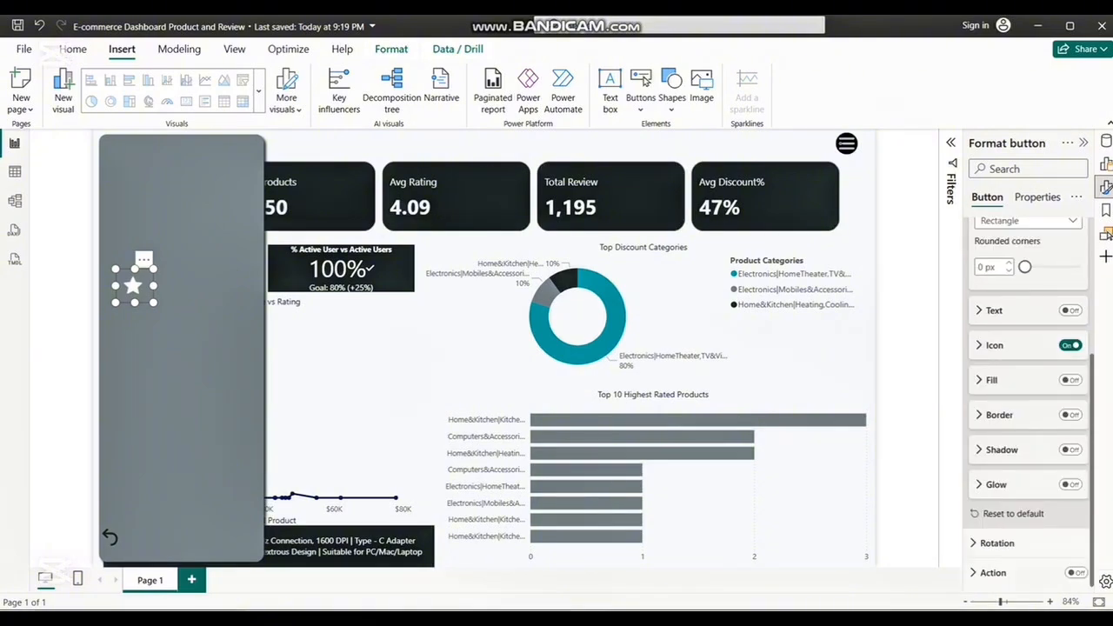
left_click(64, 348)
left_click(132, 285)
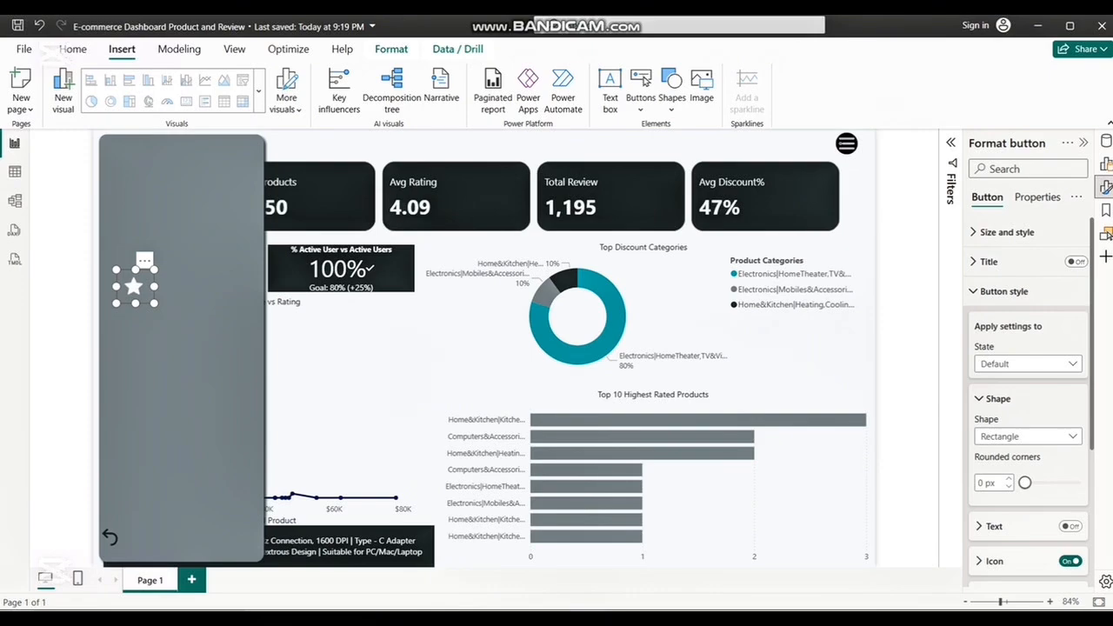
mouse_move(154, 286)
left_mouse_down()
mouse_move(132, 305)
mouse_move(154, 286)
left_mouse_up()
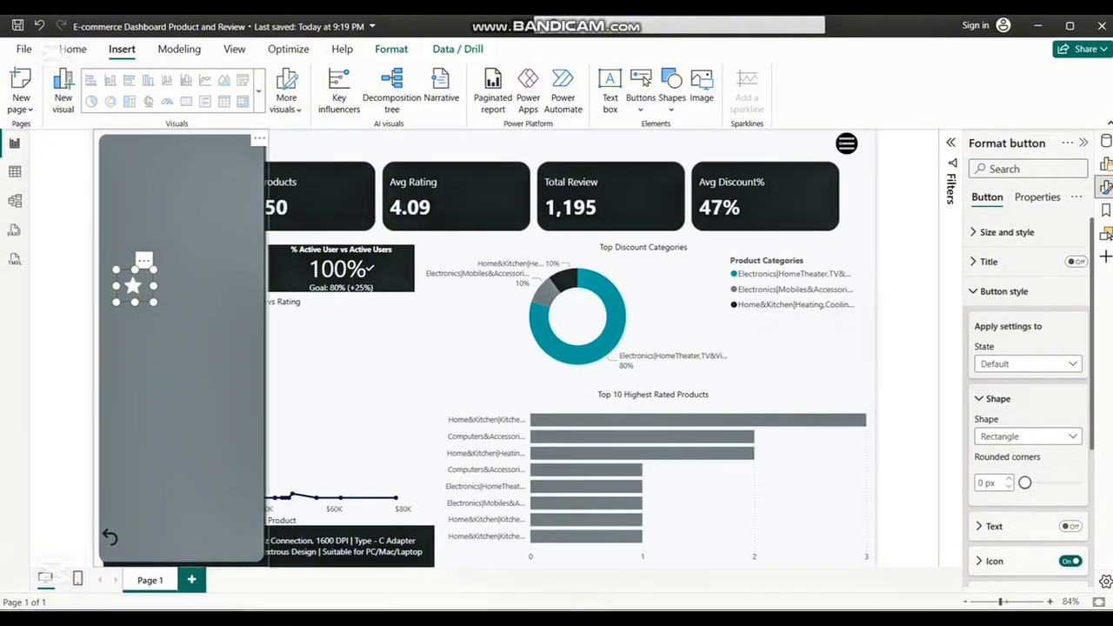
left_click(907, 316)
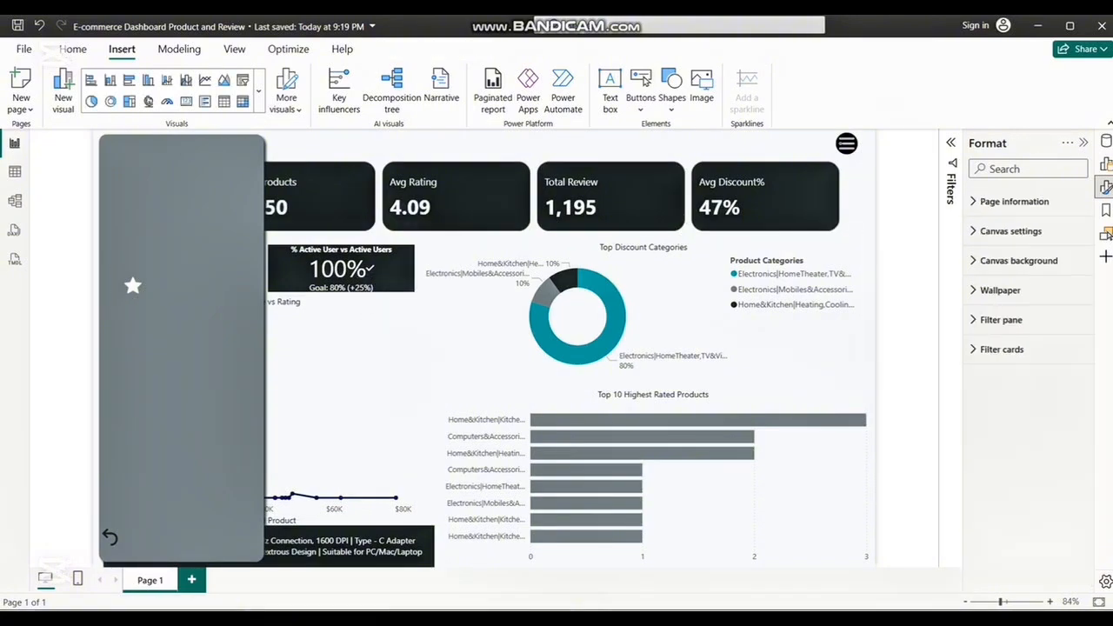
- Insert a text box and turn off its background
left_click(609, 87)
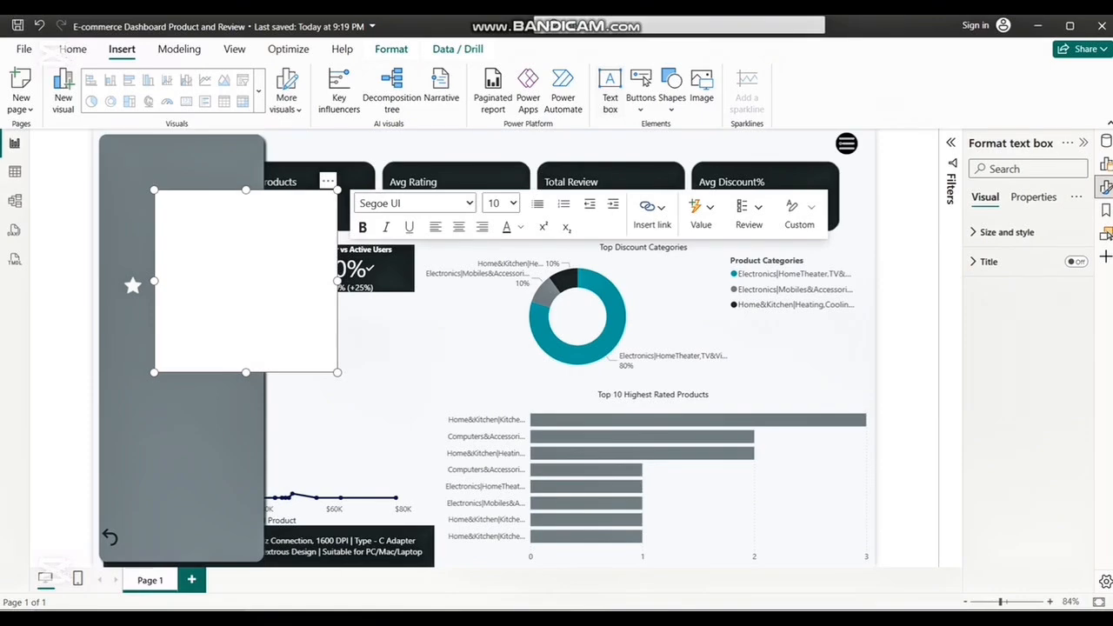
left_click(1007, 232)
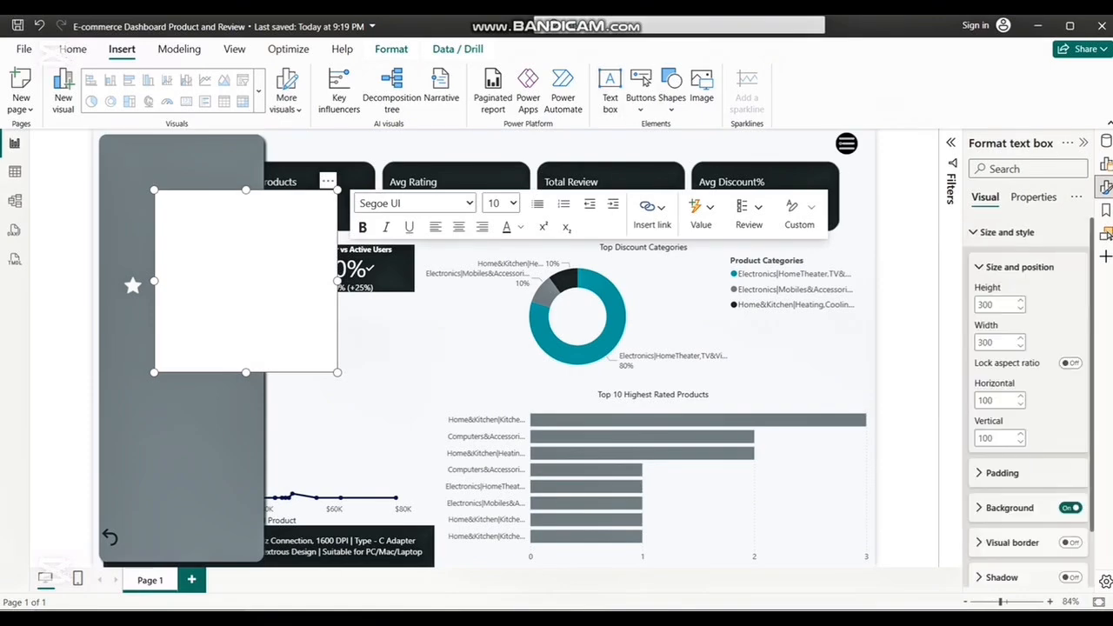
left_click(1070, 508)
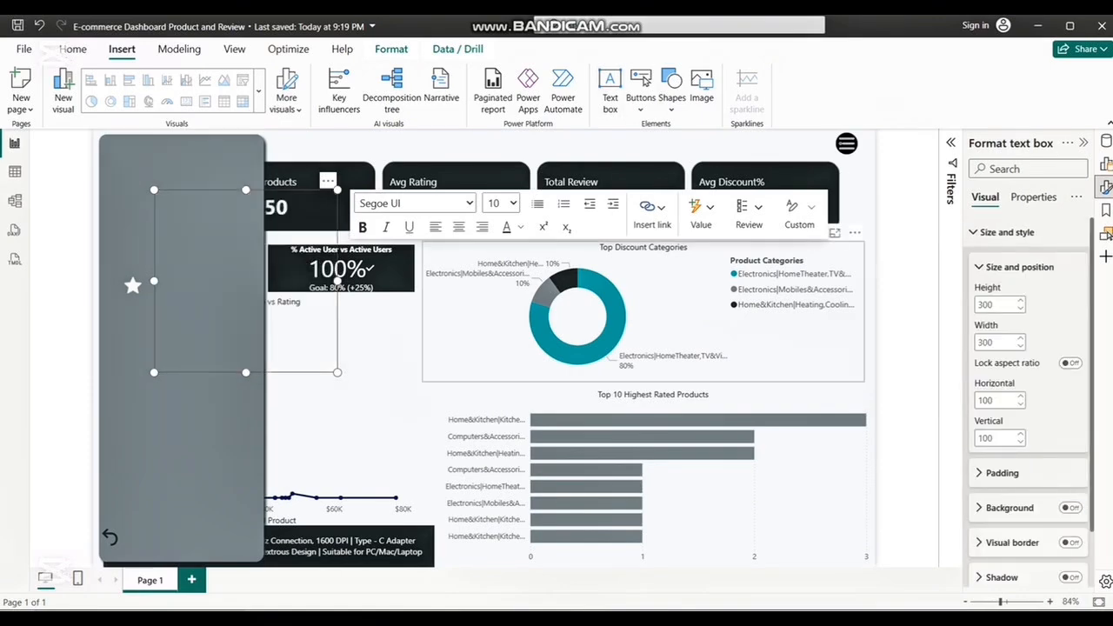
- Shrink the text box to about 173 wide by 73 high and place it beside the star icon on the grey panel
left_click_drag(246, 372, 246, 235)
left_click(187, 204)
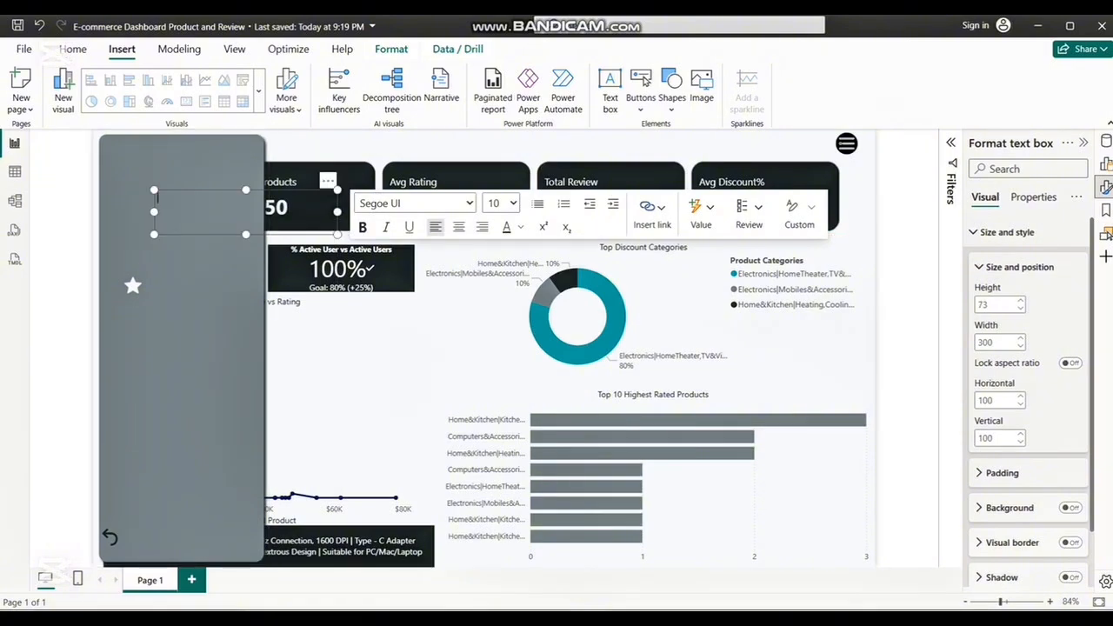
left_click_drag(305, 189, 250, 286)
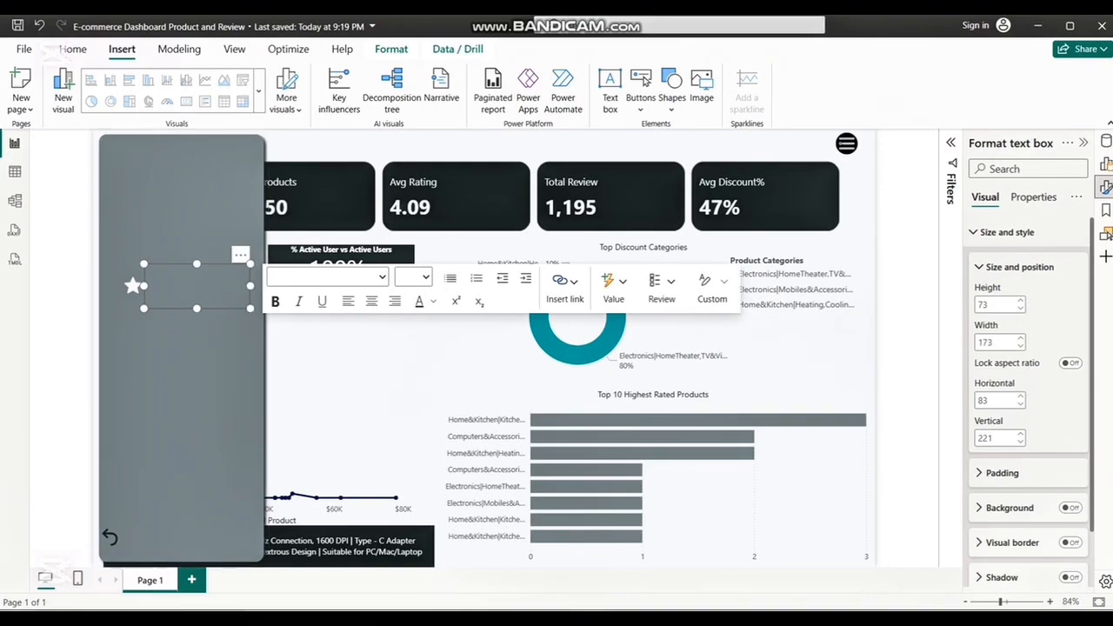
left_click(198, 286)
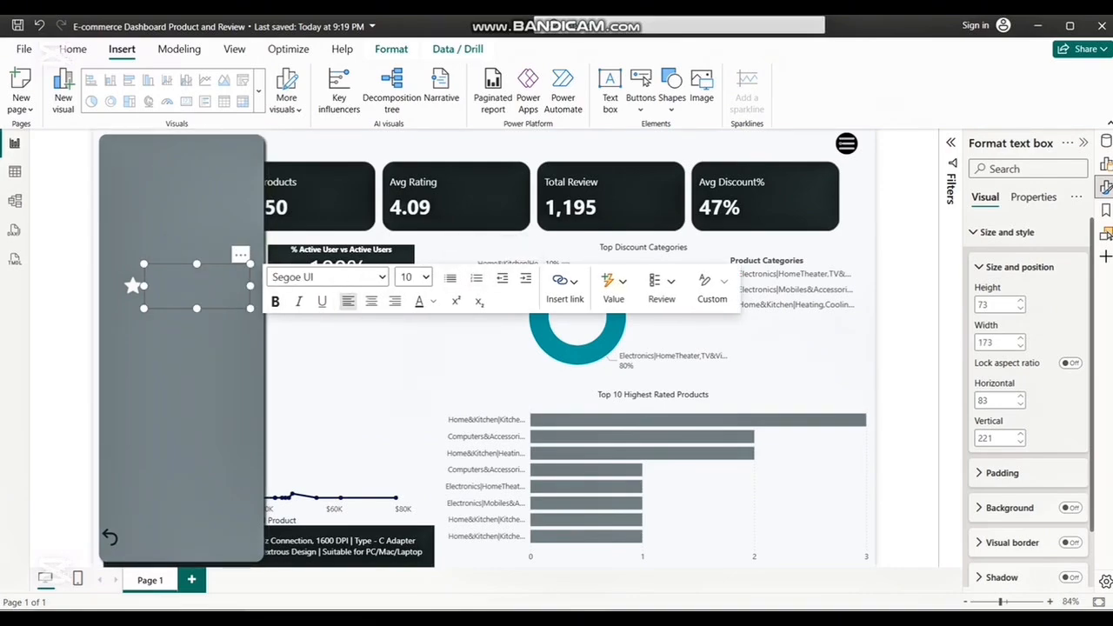
left_click_drag(241, 255, 241, 263)
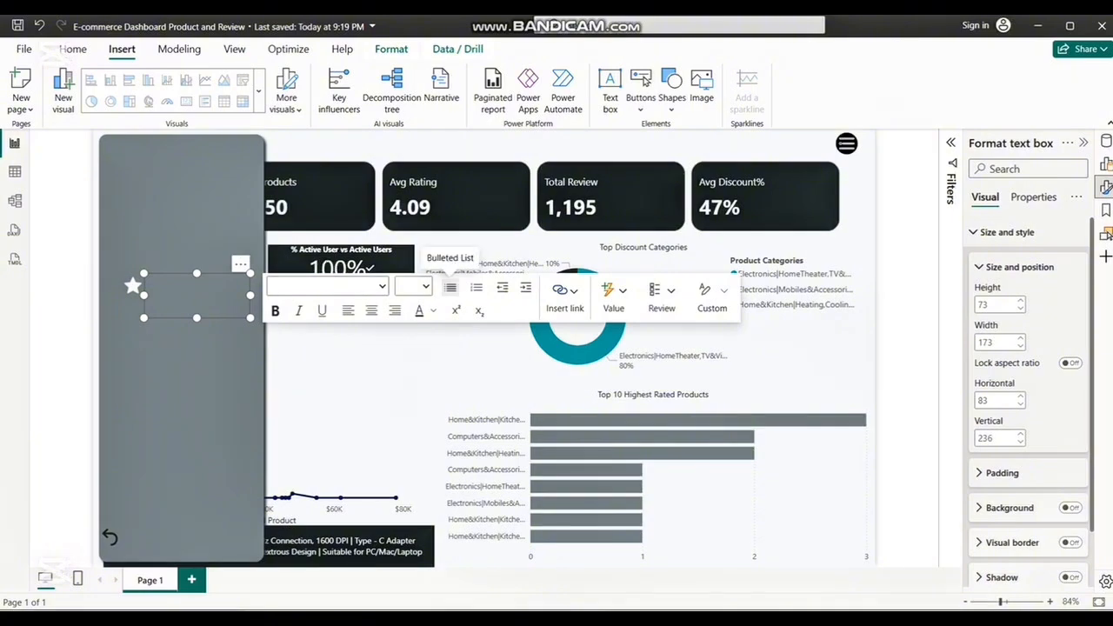
- Set the text box's font color to white and enter "Review"
left_click(433, 310)
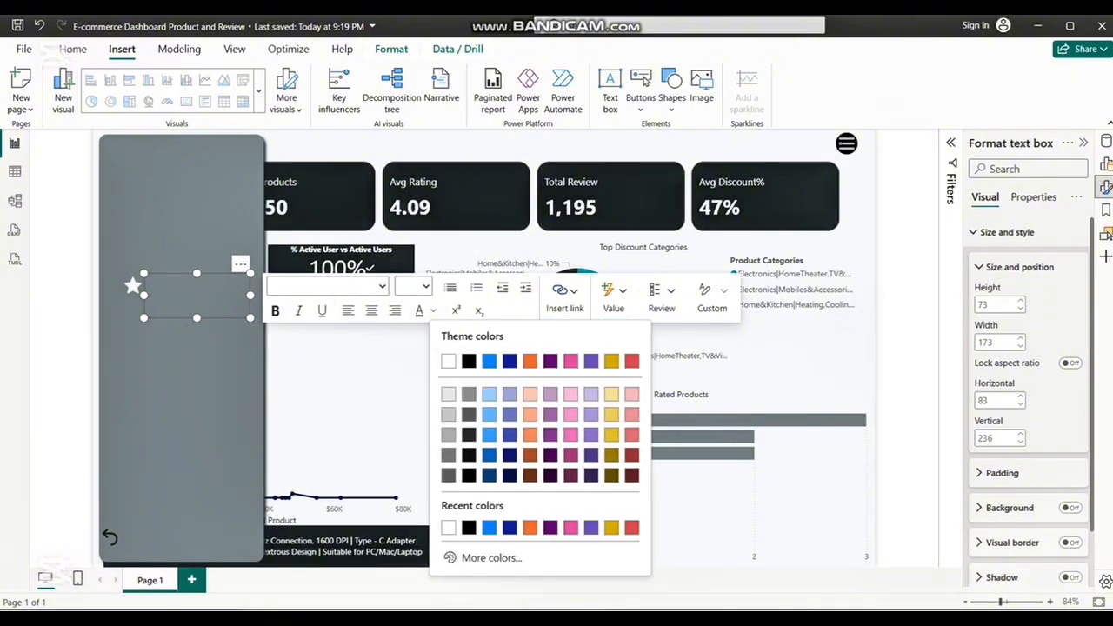
left_click(448, 527)
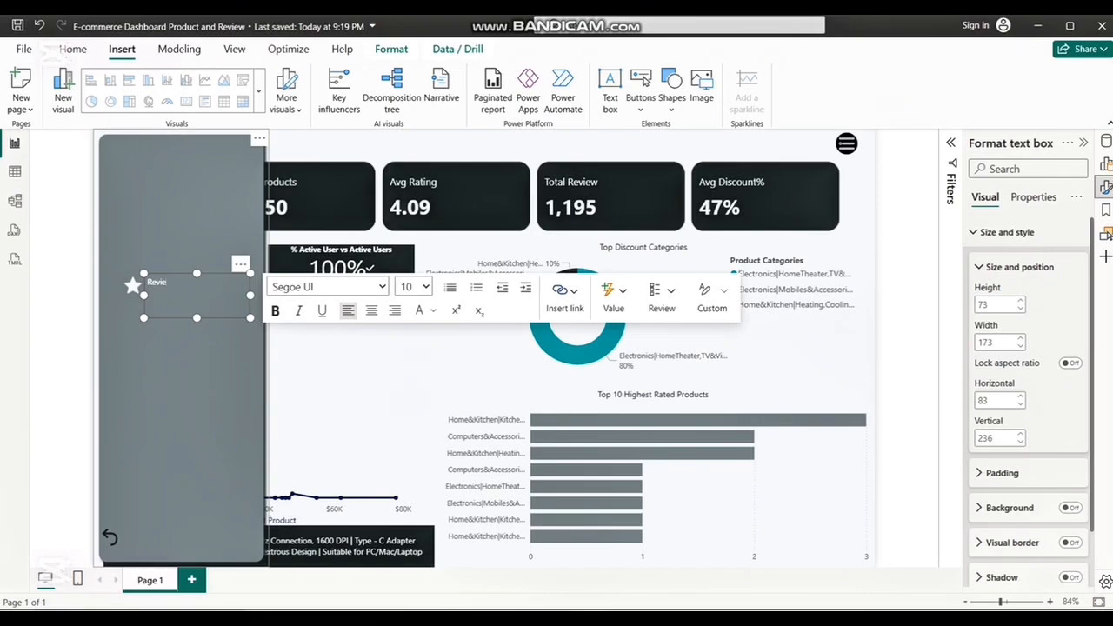
left_click(156, 283)
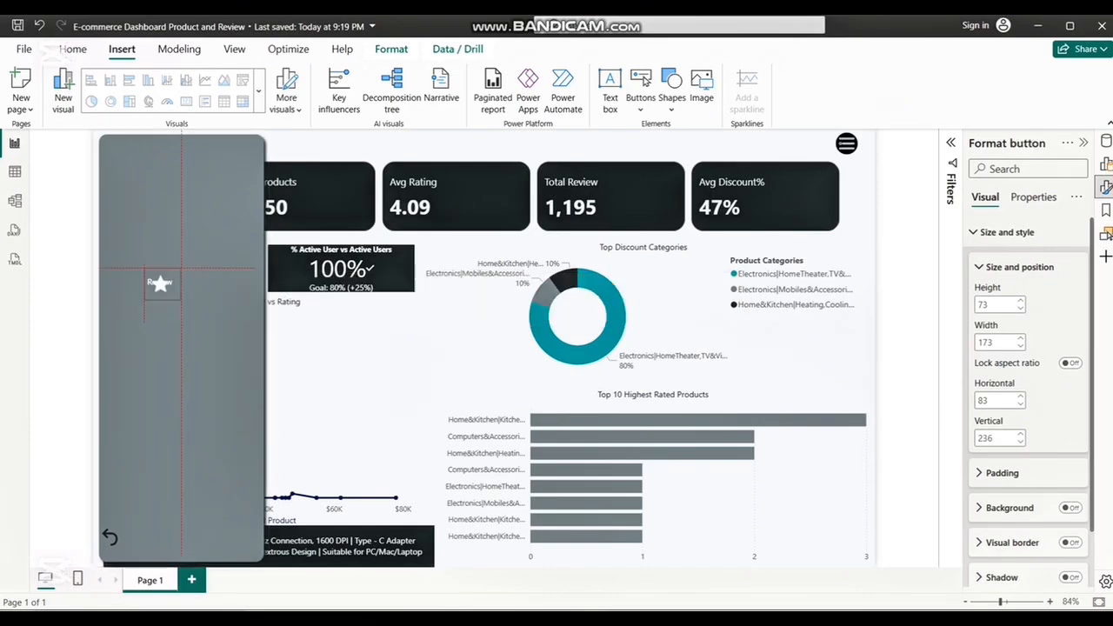
left_click_drag(157, 283, 132, 285)
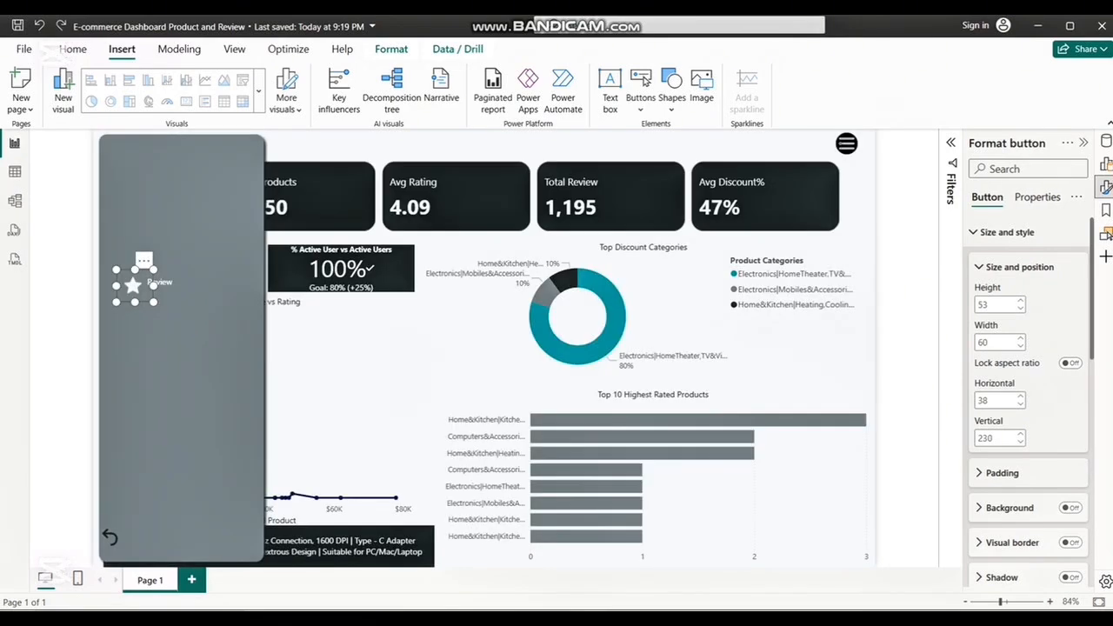
- Set the font size of the Review text to 14
left_click(159, 281)
double_click(159, 282)
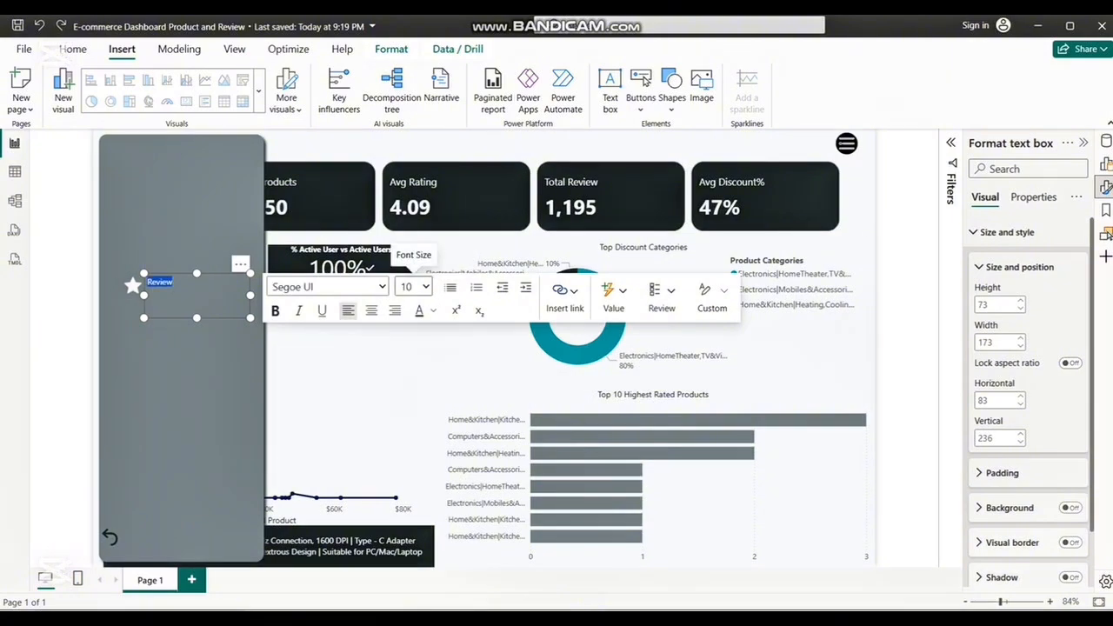
left_click(417, 287)
left_click(411, 447)
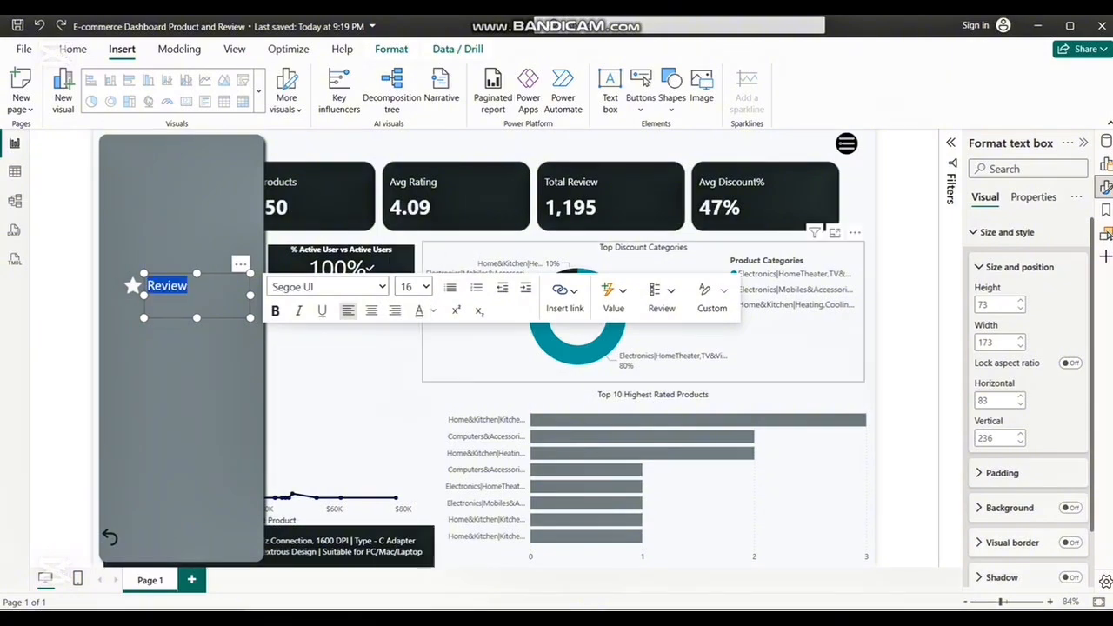
left_click(417, 287)
left_click(410, 427)
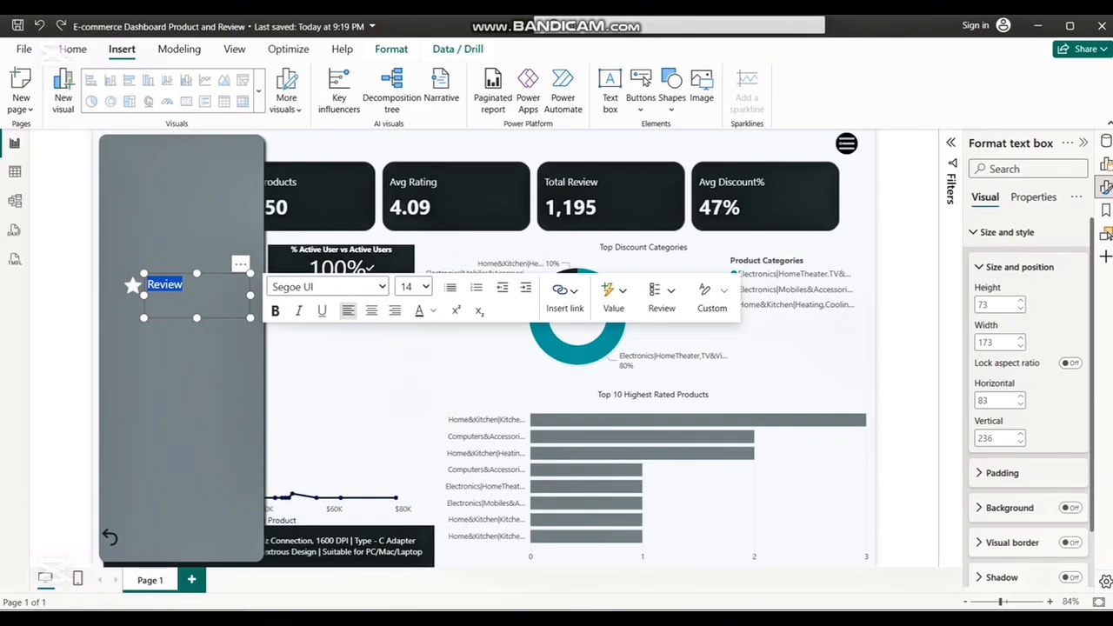
- Reduce the Review text box's height to about 36 and align it vertically with the star icon
left_click_drag(197, 302, 196, 294)
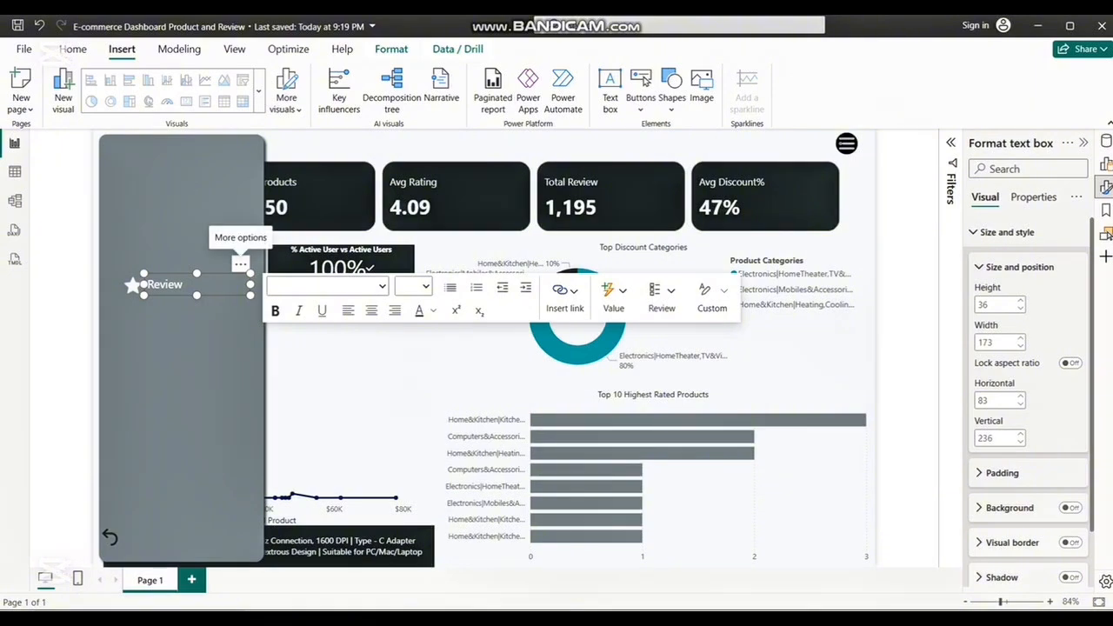
left_click_drag(241, 265, 241, 267)
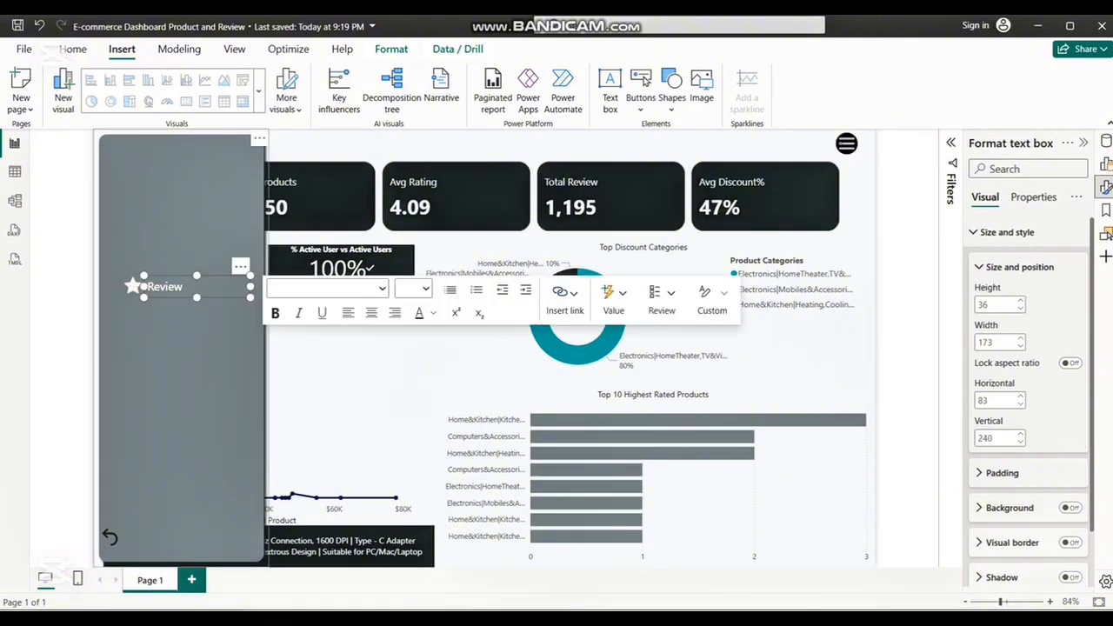
left_click(213, 350)
left_click(905, 328)
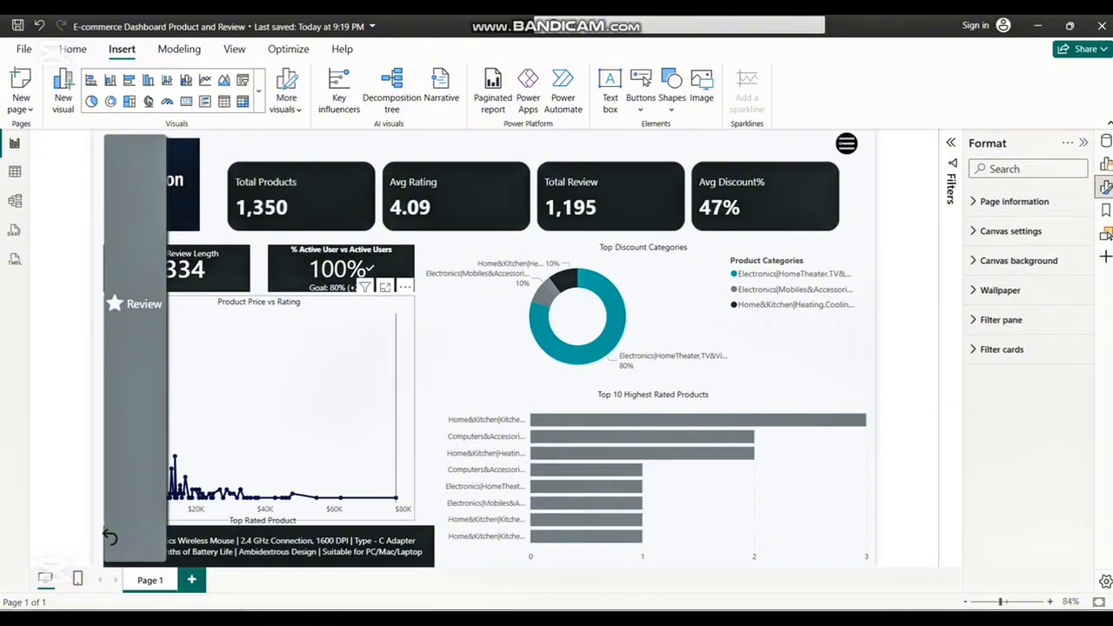
left_click(118, 303)
left_click_drag(166, 304, 167, 303)
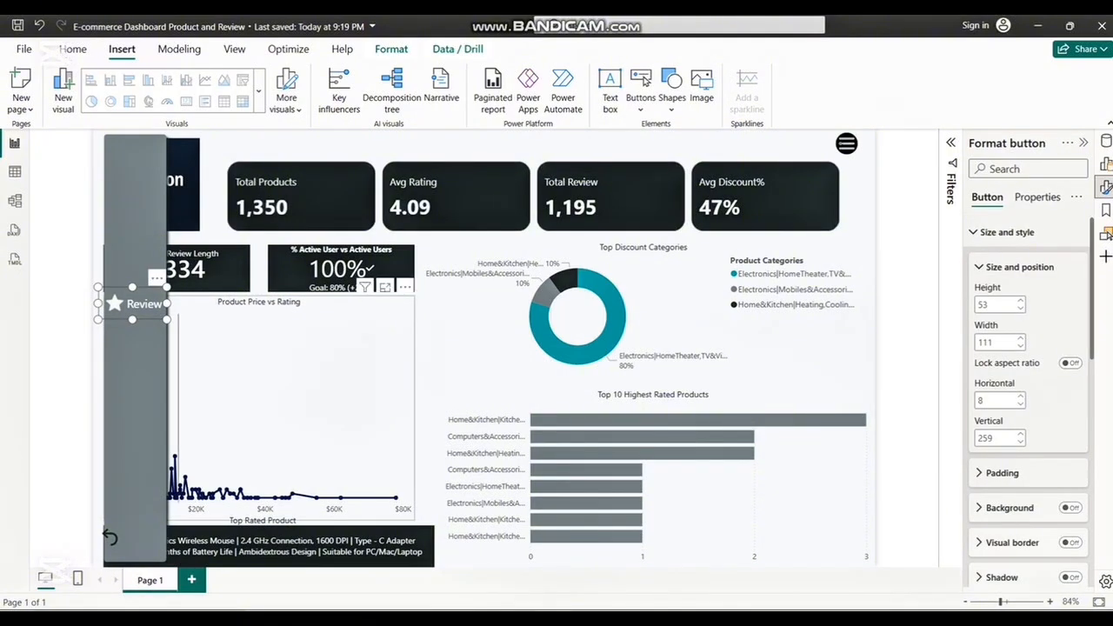
left_click(296, 365)
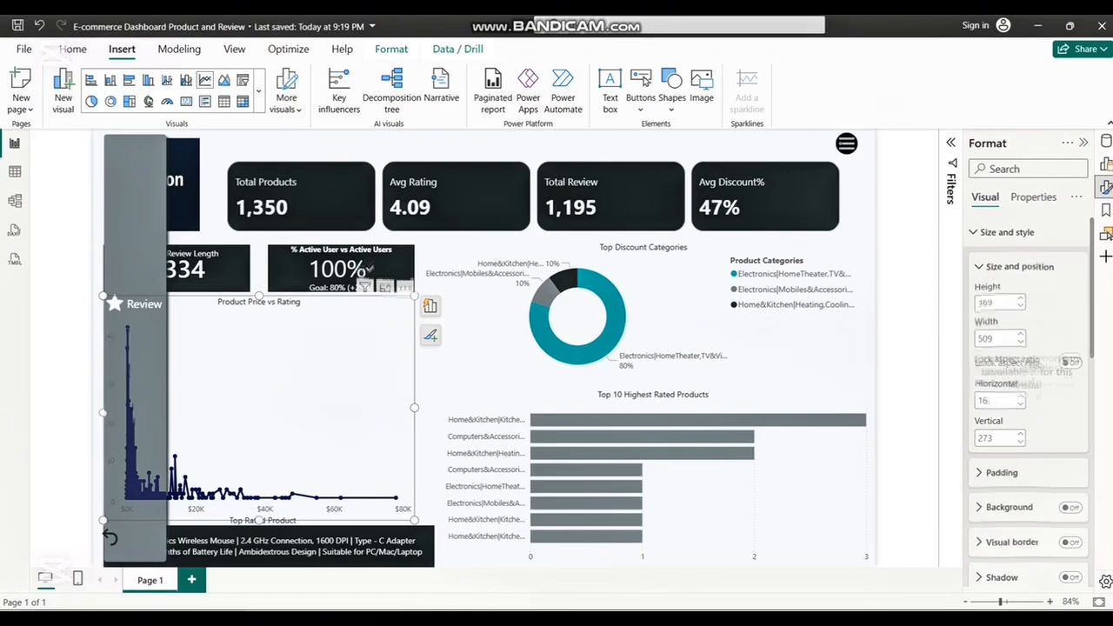
left_click(905, 340)
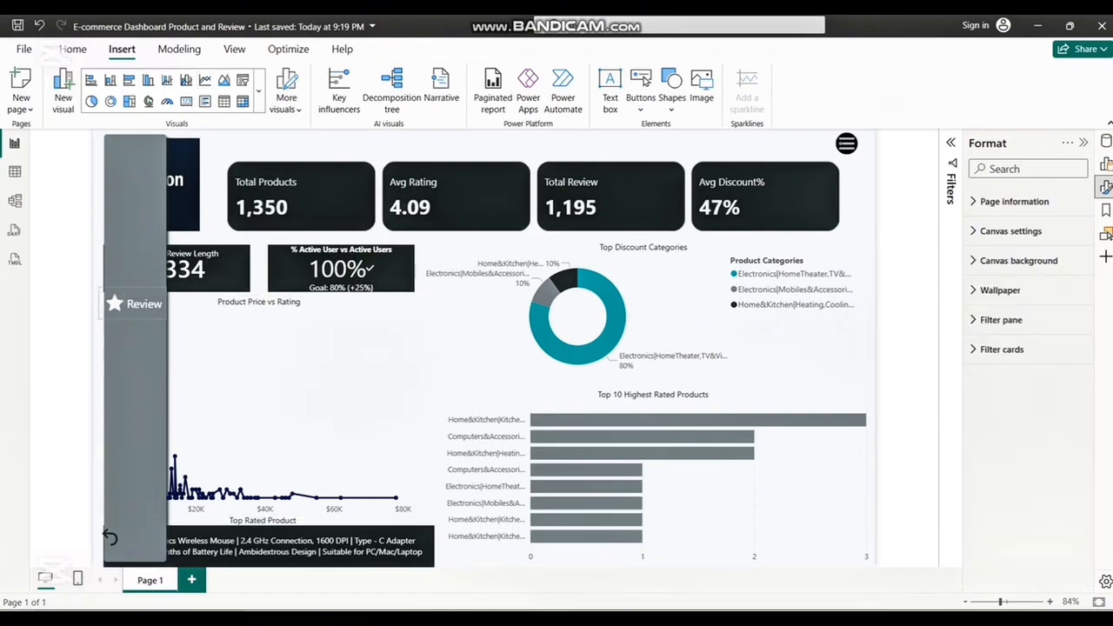
- Duplicate the star button, place the copy directly below it, and replace the copy's custom icon with Customer_Icon.png from the Amazon images folder
left_click(117, 303)
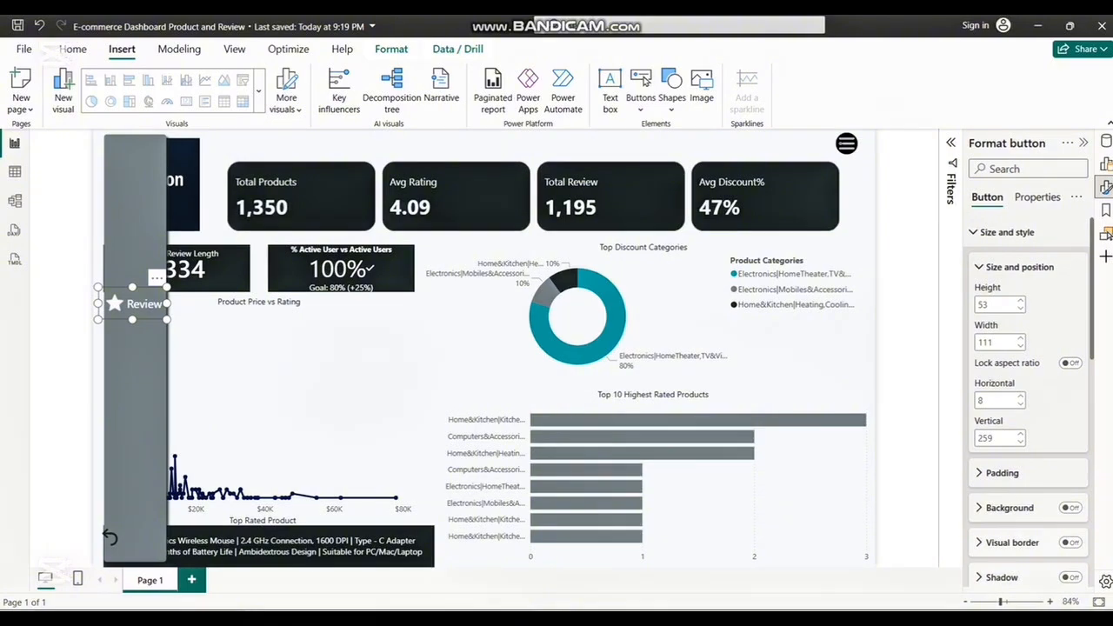
left_click_drag(113, 300, 114, 348)
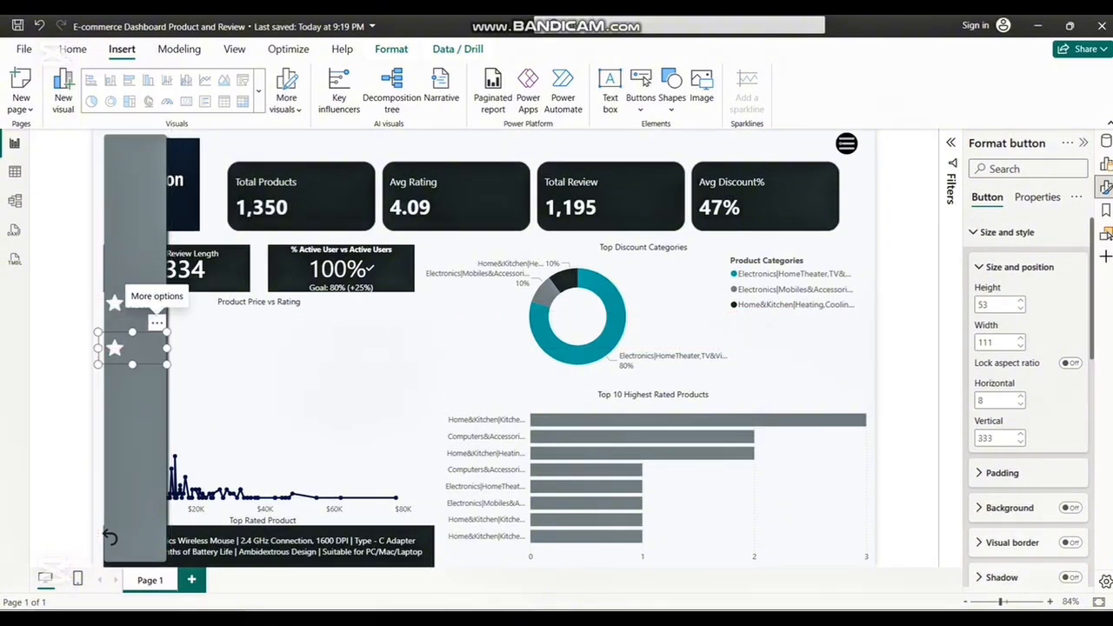
scroll(1028, 392, "down", 10)
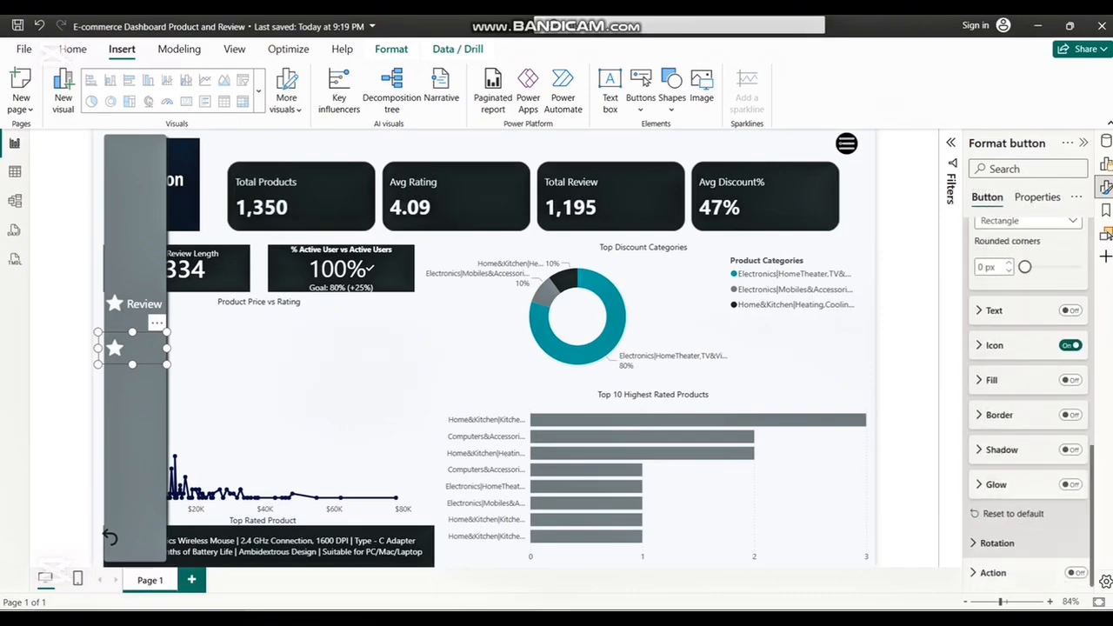
left_click(994, 345)
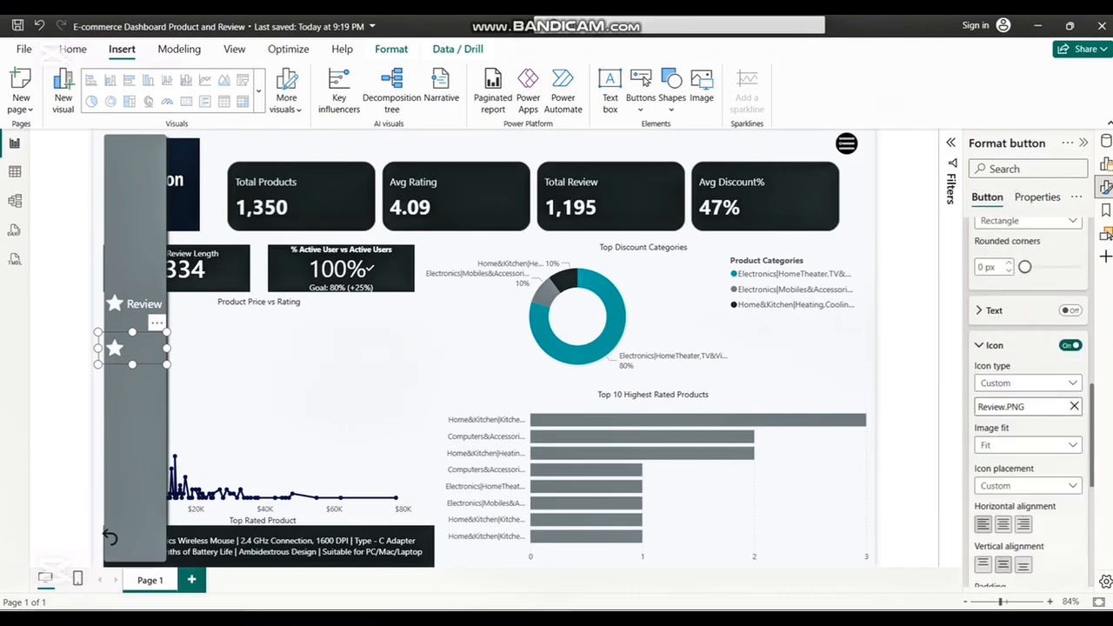
left_click(1074, 406)
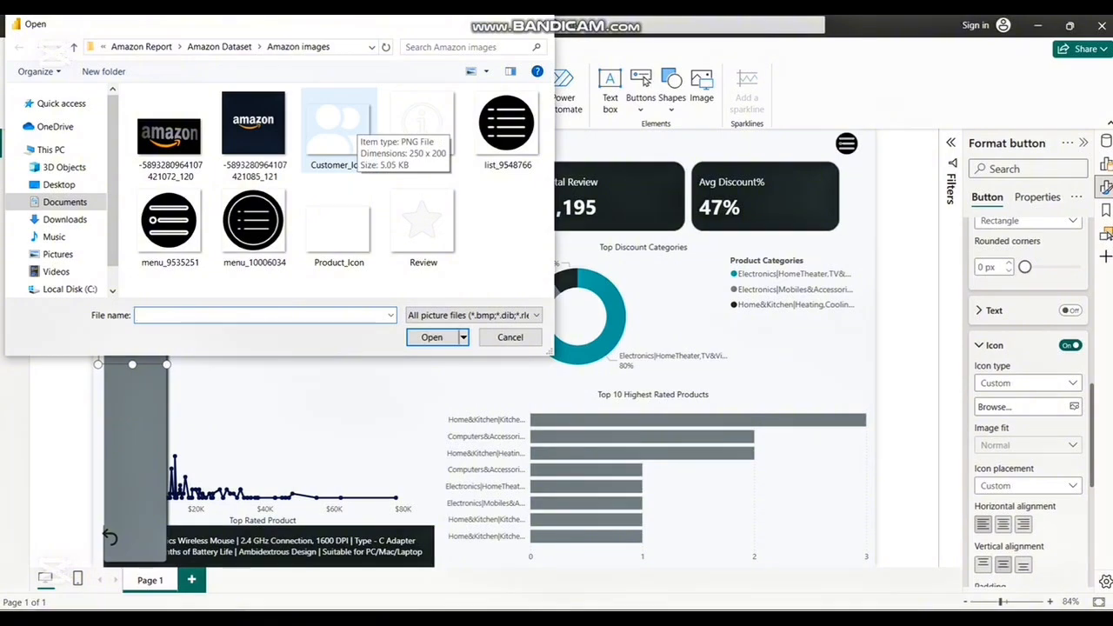
left_click(341, 131)
key("Return")
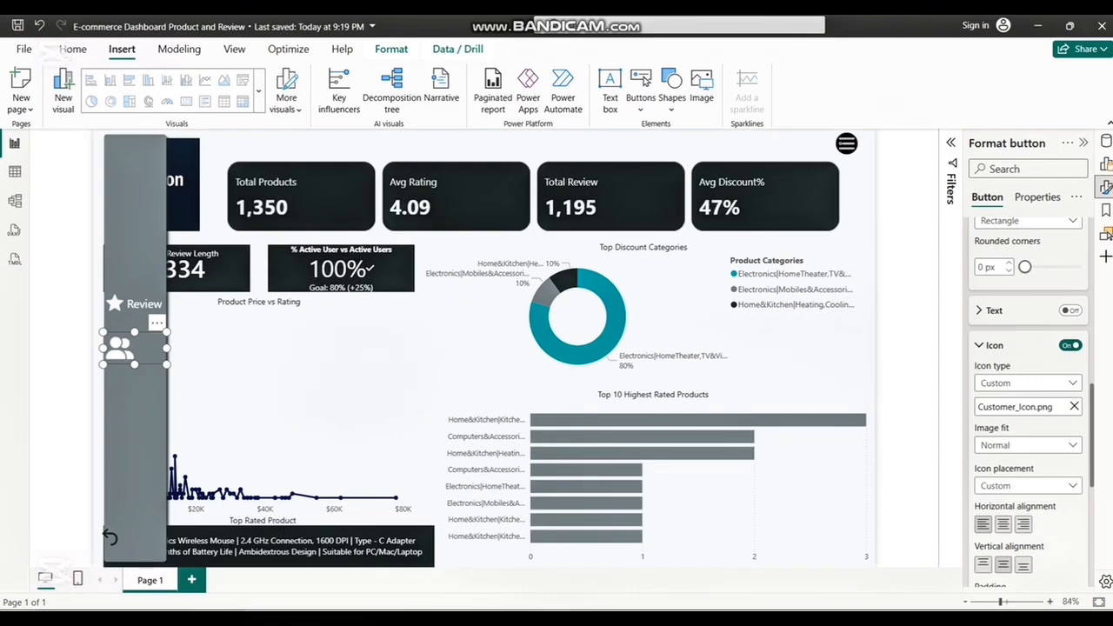
- Reduce the height of the customer icon button so its icon is slightly smaller than the star
left_click_drag(135, 364, 135, 357)
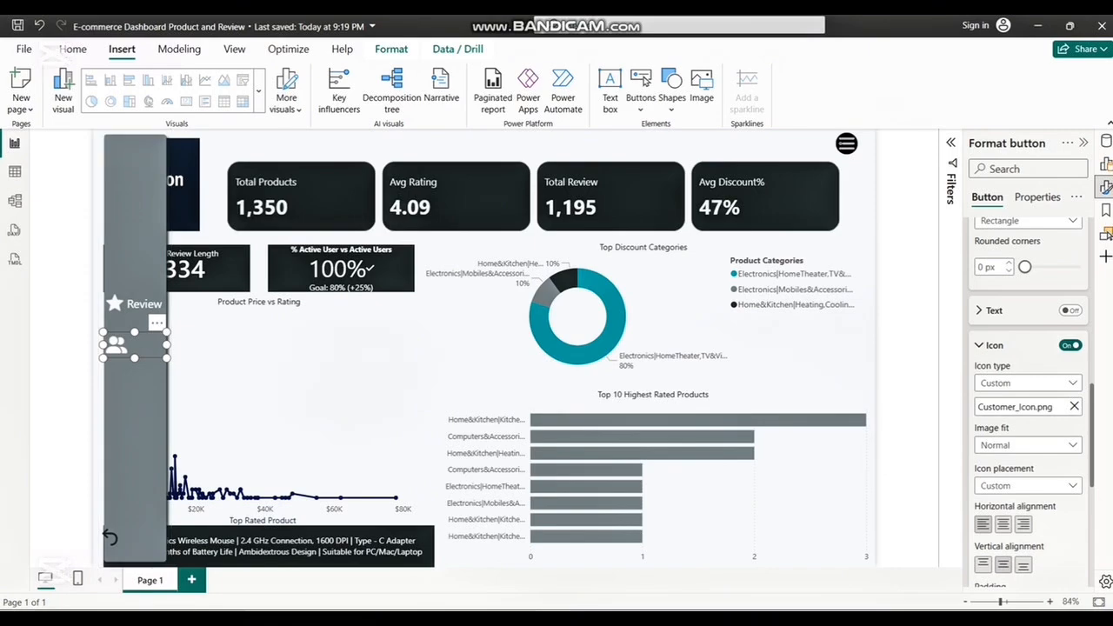
left_click_drag(134, 359, 135, 354)
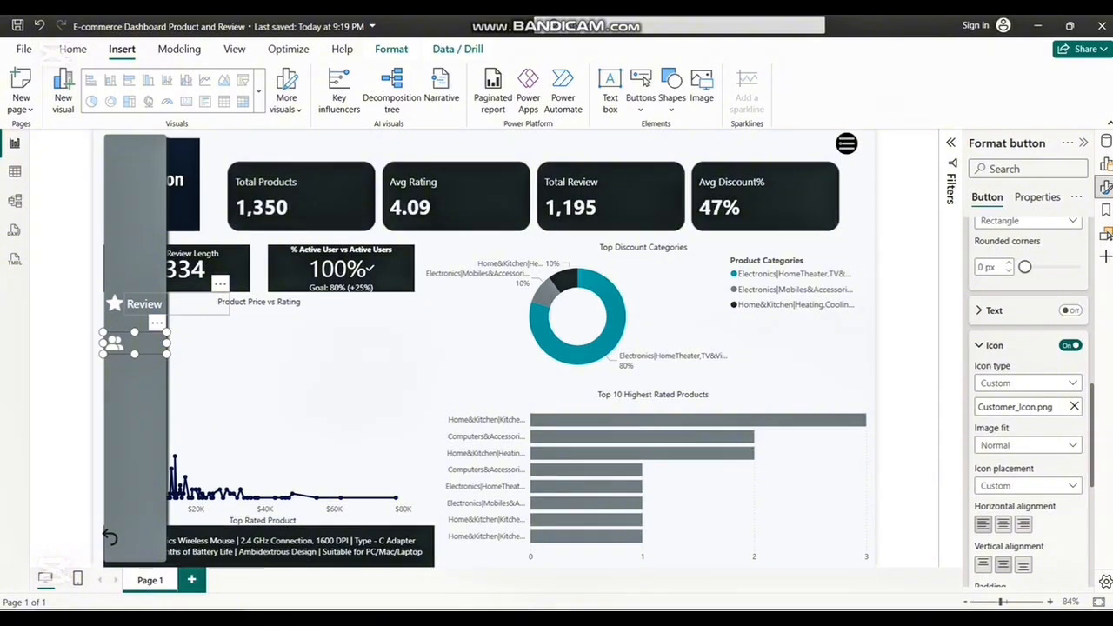
left_click(135, 408)
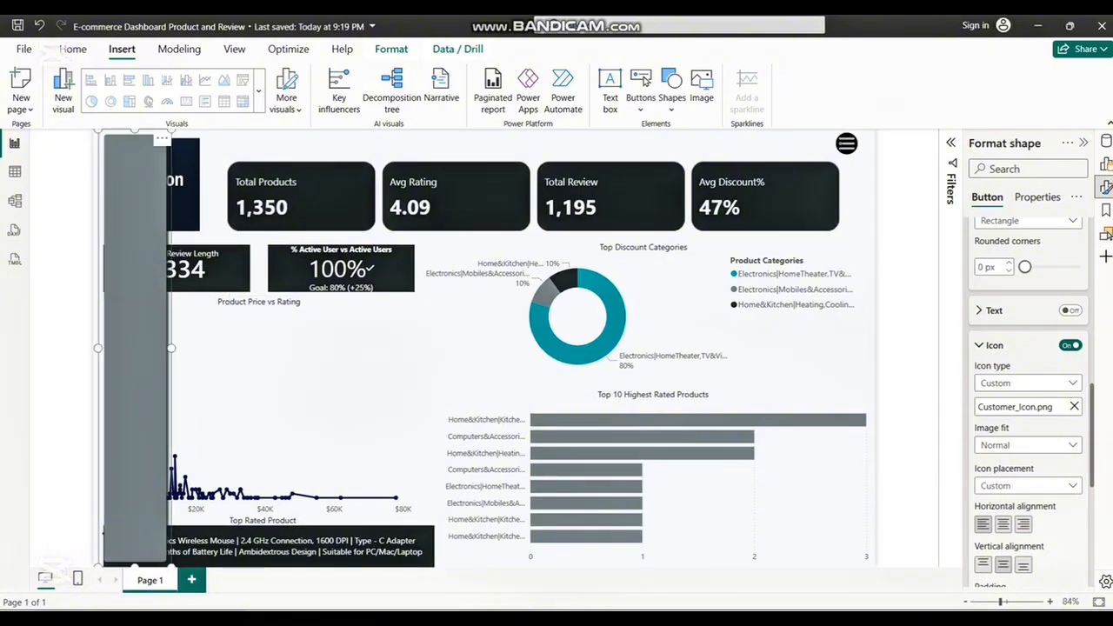
left_click(63, 365)
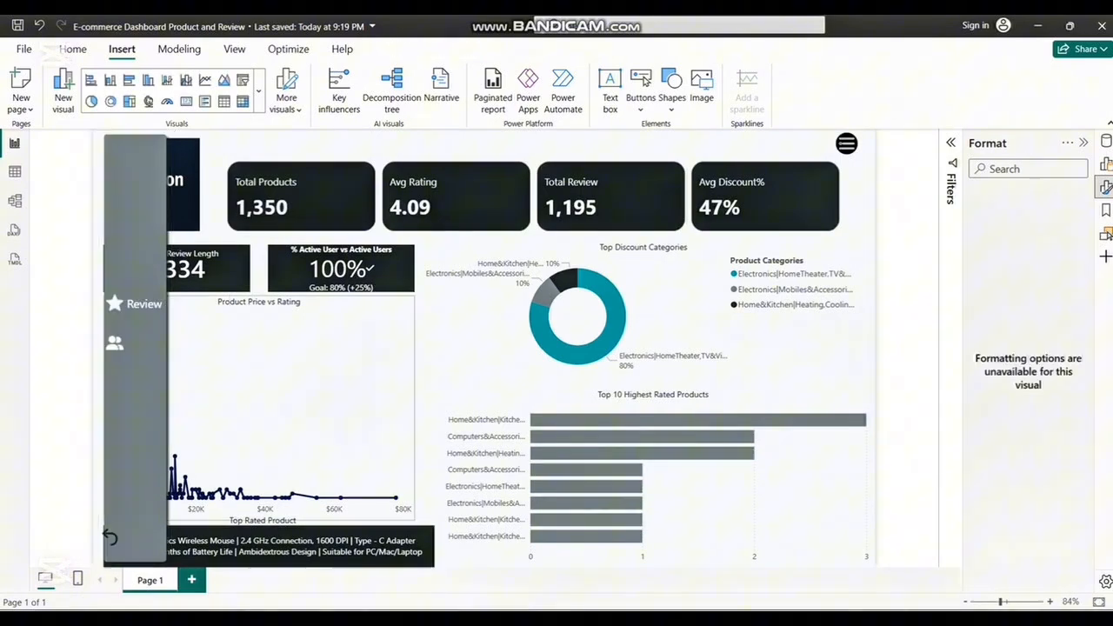
- Duplicate the Review text box on the grey panel
left_click(148, 303)
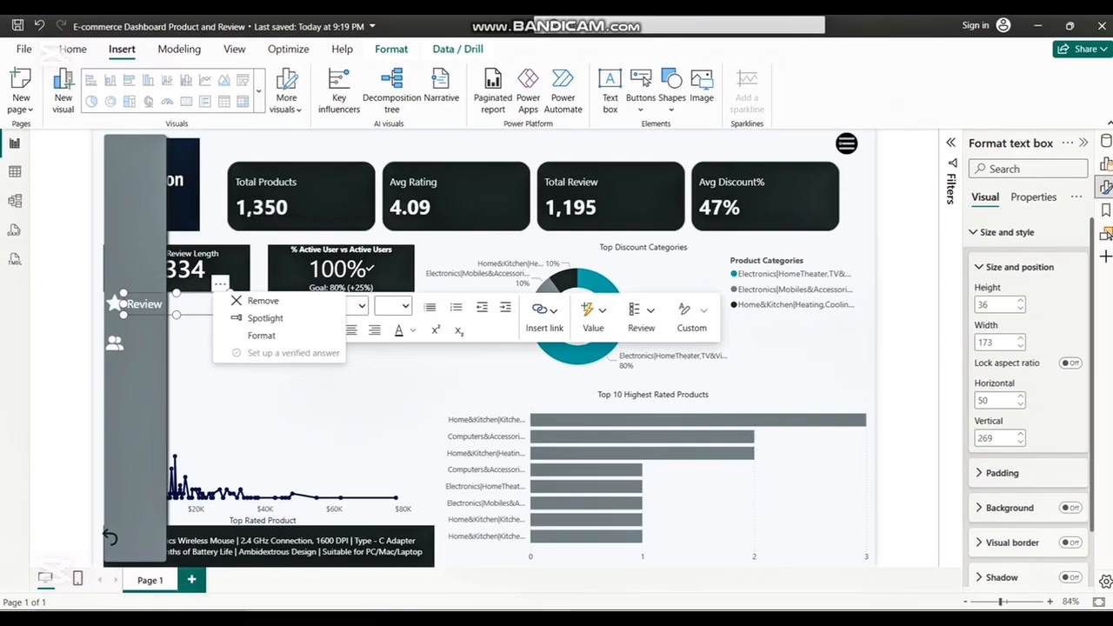
left_click(220, 284)
key("ctrl+c")
key("ctrl+v")
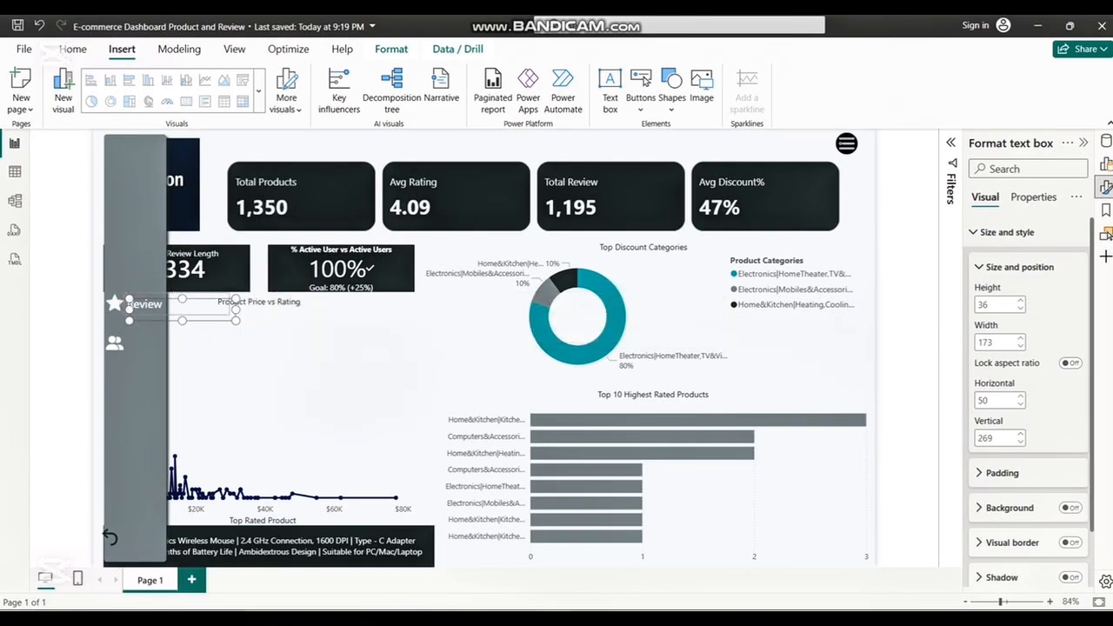
- Place the duplicated Review text box beside the customer icon and change its text to Users
left_click_drag(226, 288, 221, 323)
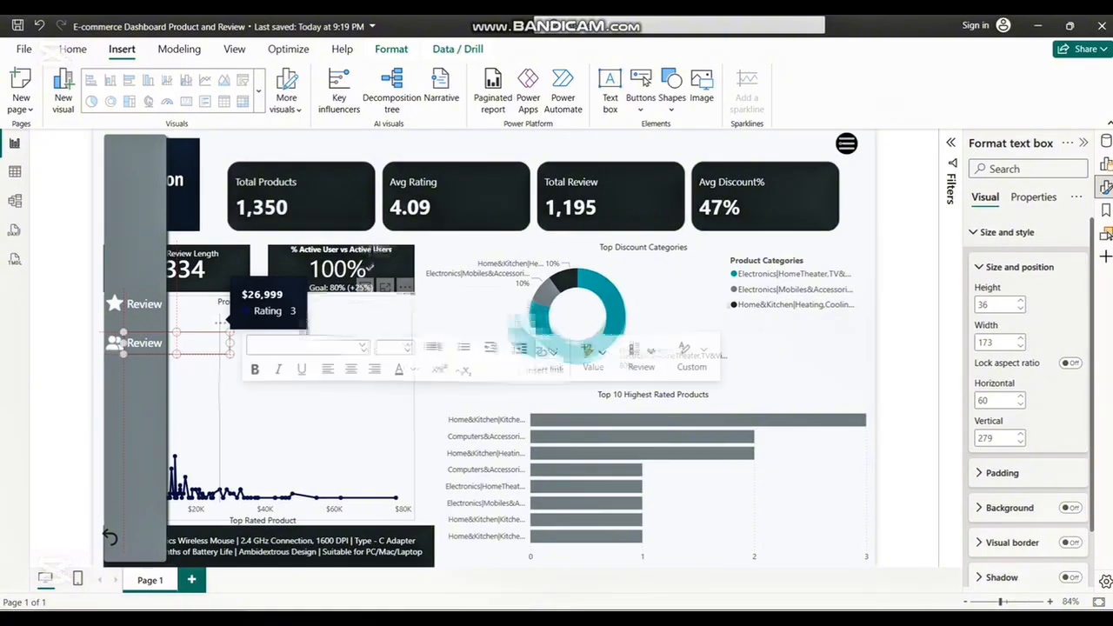
left_click(163, 343)
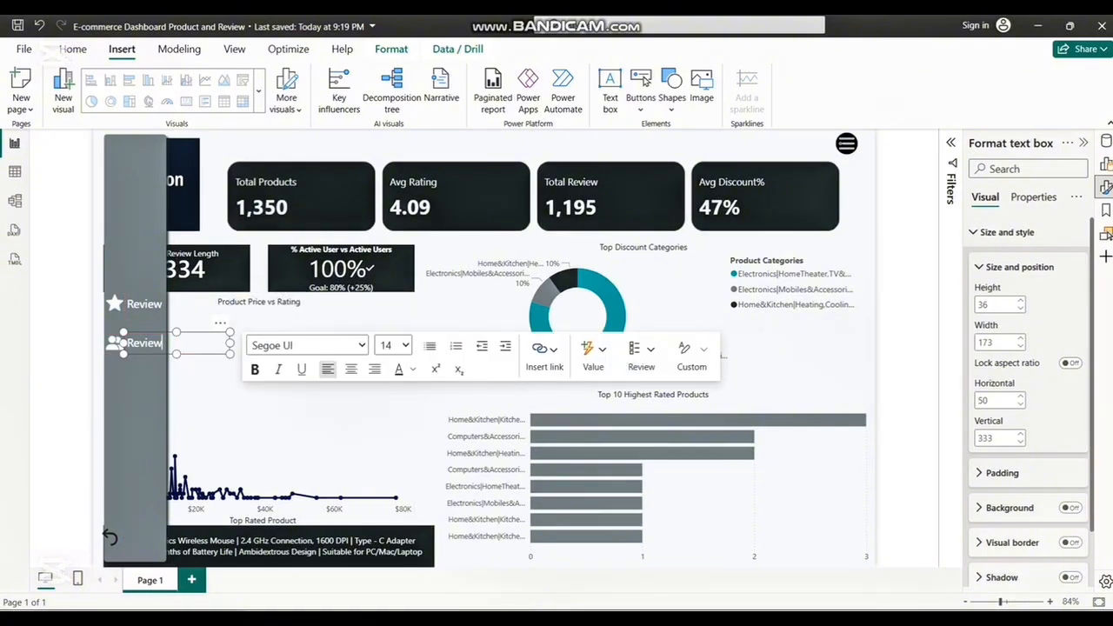
key("ctrl+a")
type("U")
left_click(135, 409)
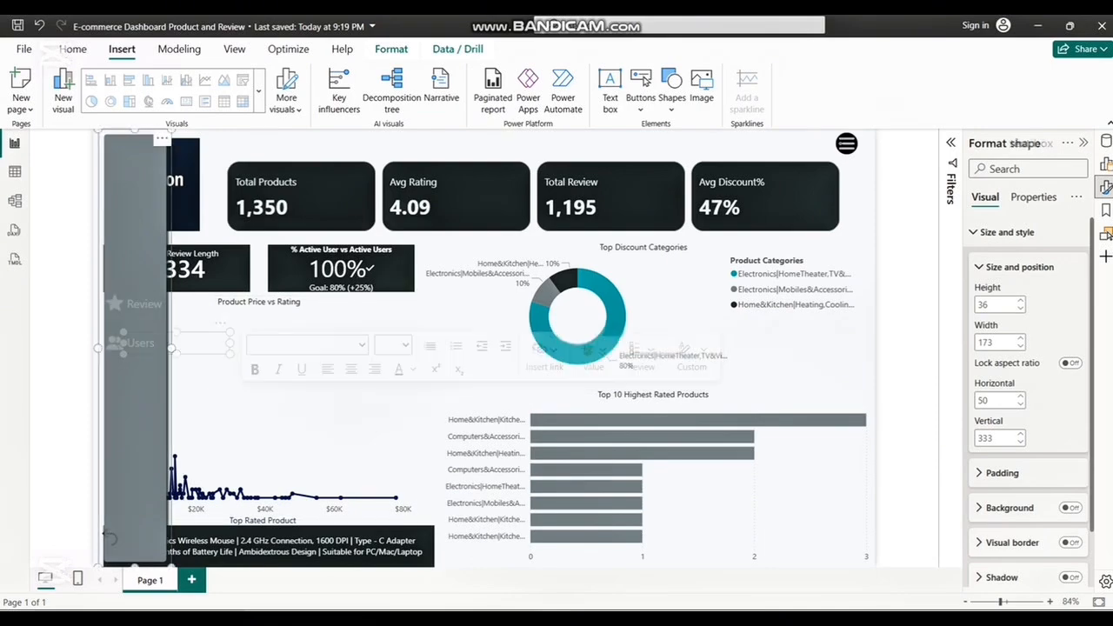
key("Escape")
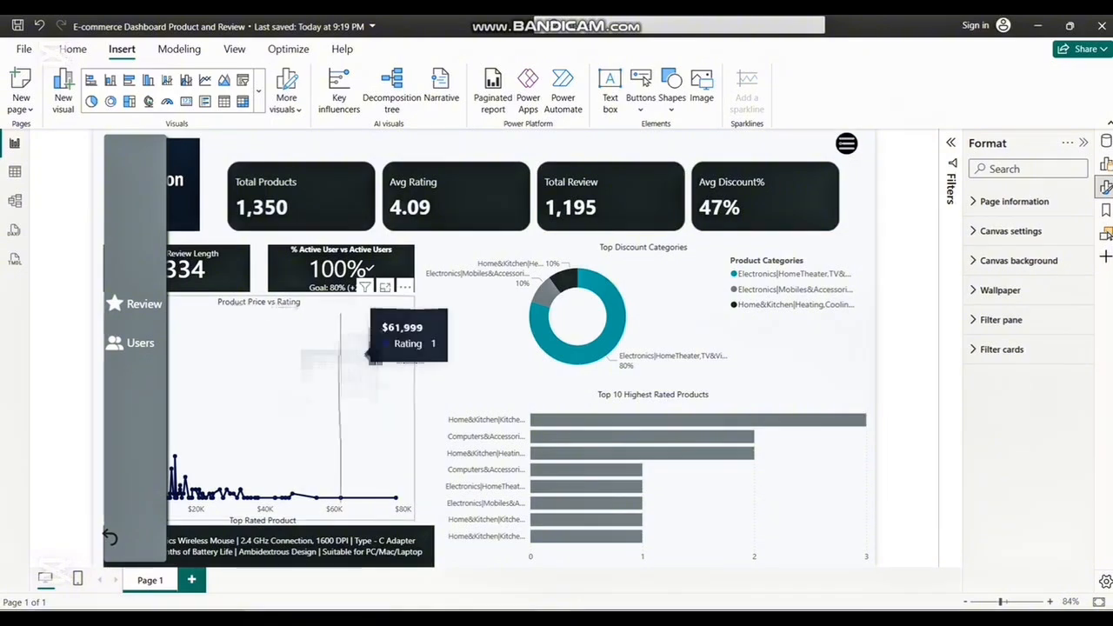
- Reduce the back-arrow button's height to 28 and move it to horizontal 16, vertical 676 at the panel's lower end
left_click(114, 516)
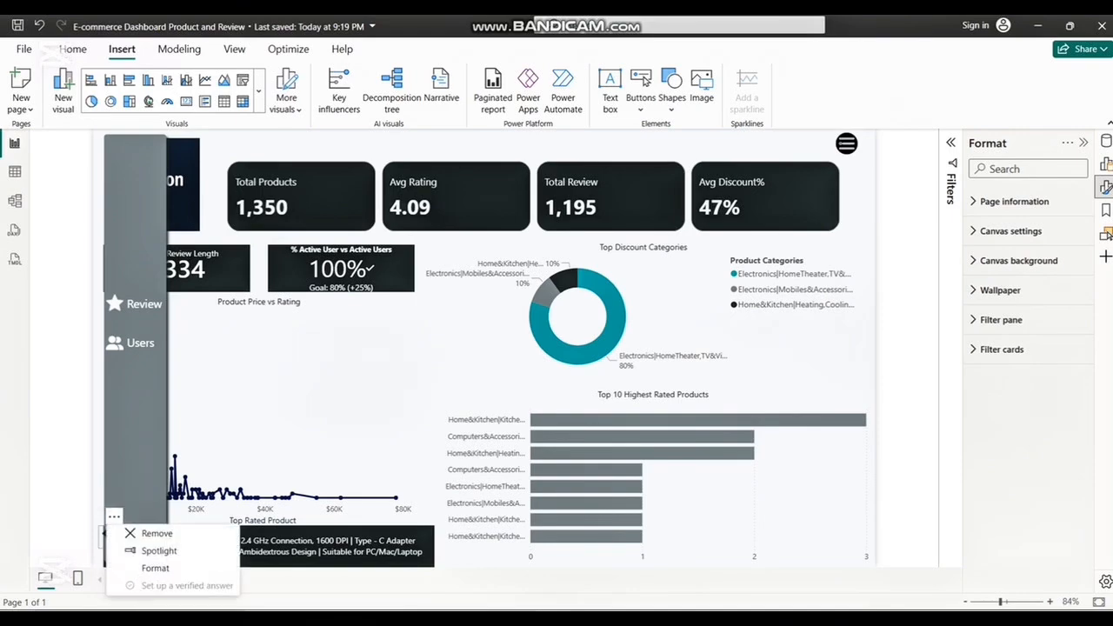
left_click(139, 563)
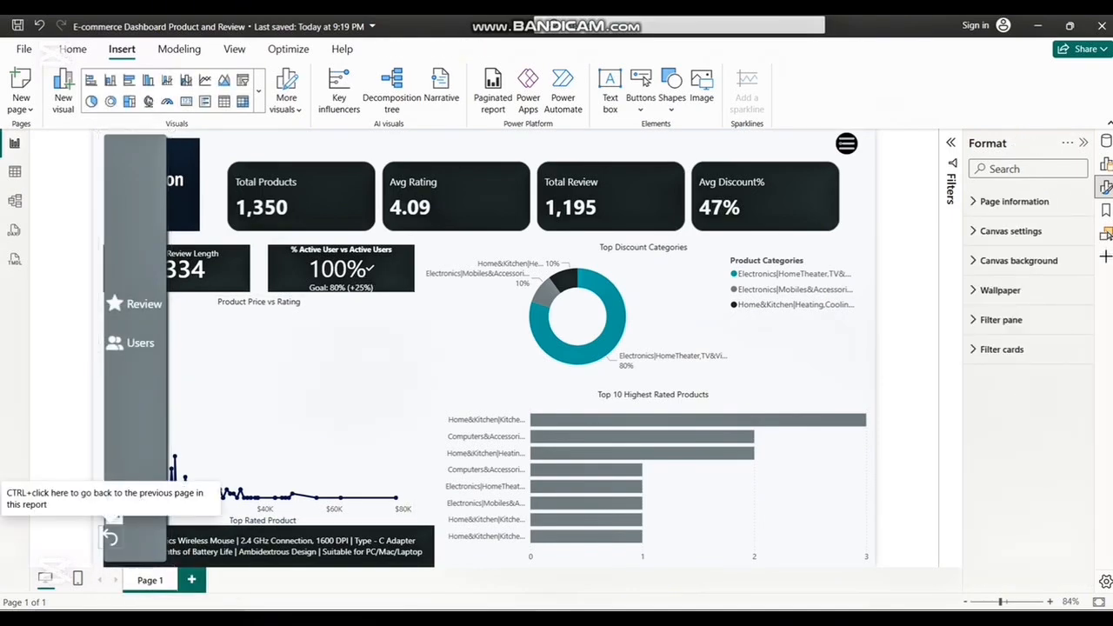
left_click(111, 535)
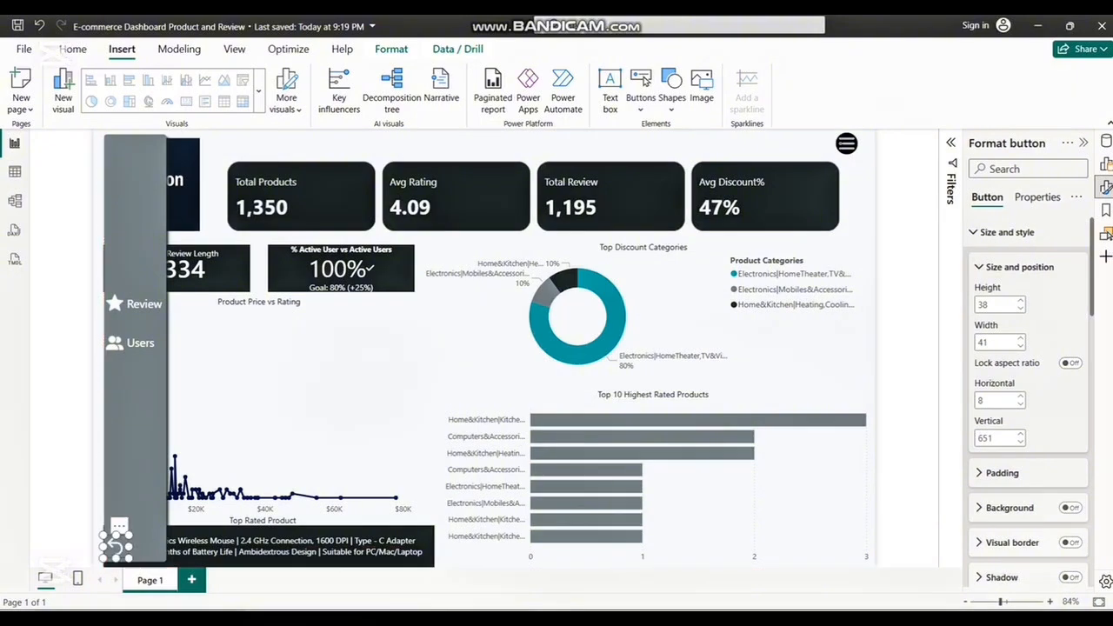
left_click_drag(116, 534, 116, 541)
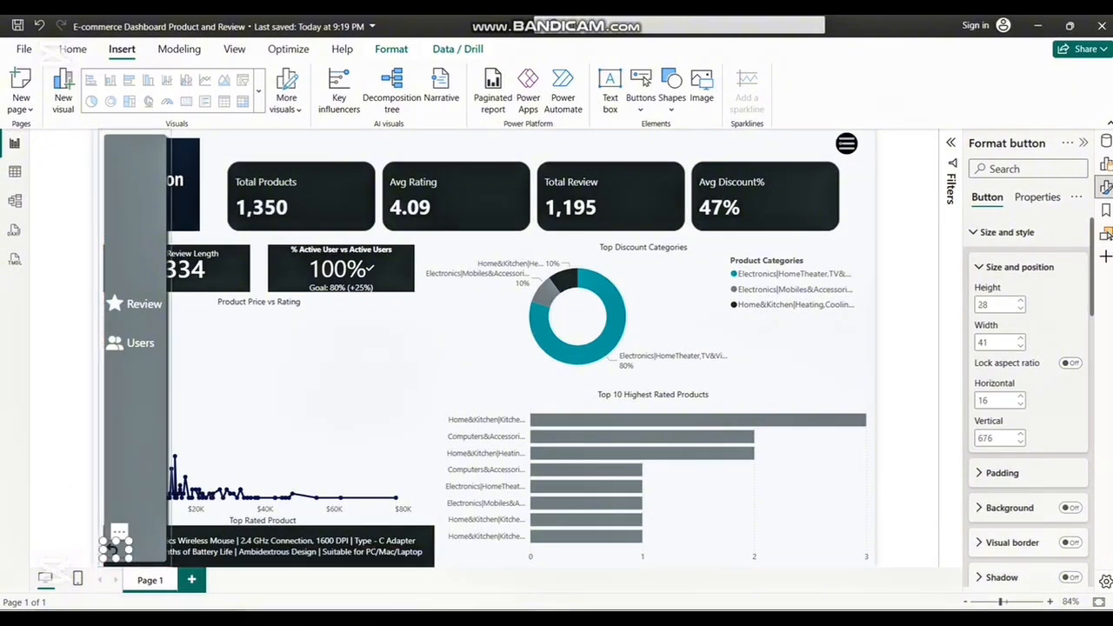
- Duplicate the customer icon button together with its Users label and place the copies directly below at vertical 397
left_click(135, 343)
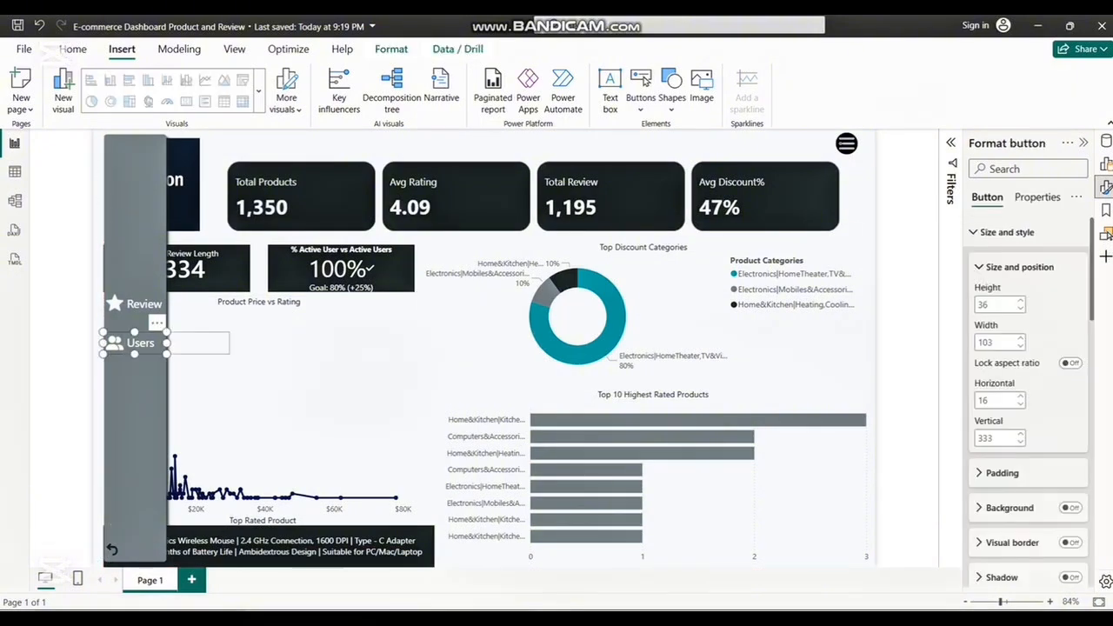
left_click(200, 342, "ctrl")
left_click(220, 323)
left_click(365, 352, "ctrl")
left_click(905, 287)
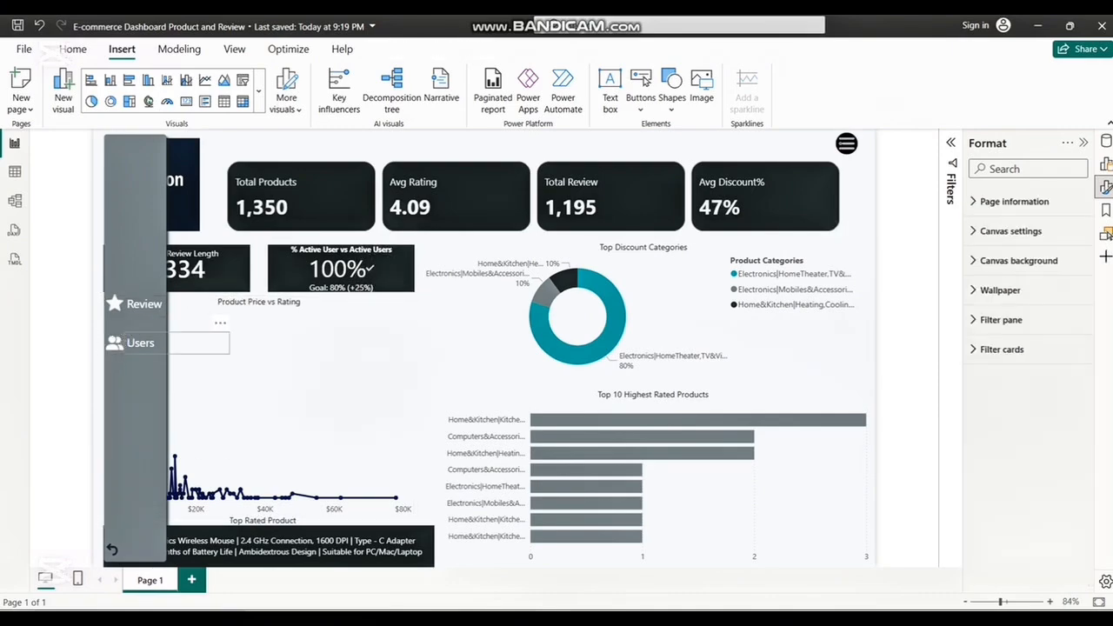
left_click(198, 343)
left_click(120, 343, "ctrl")
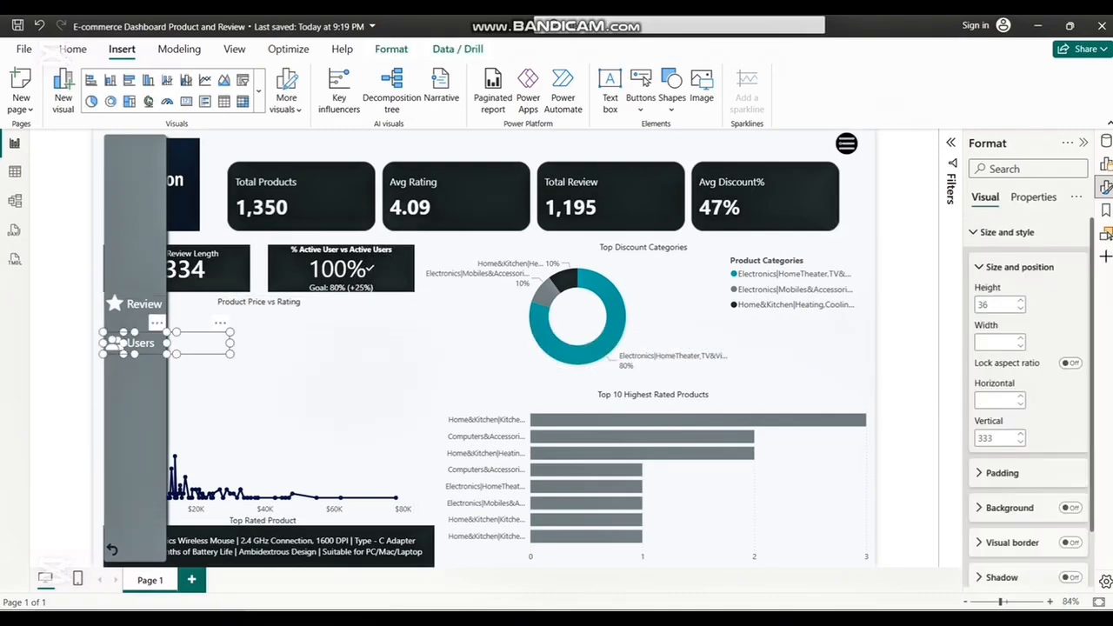
key("ctrl+v")
left_click_drag(127, 352, 119, 383)
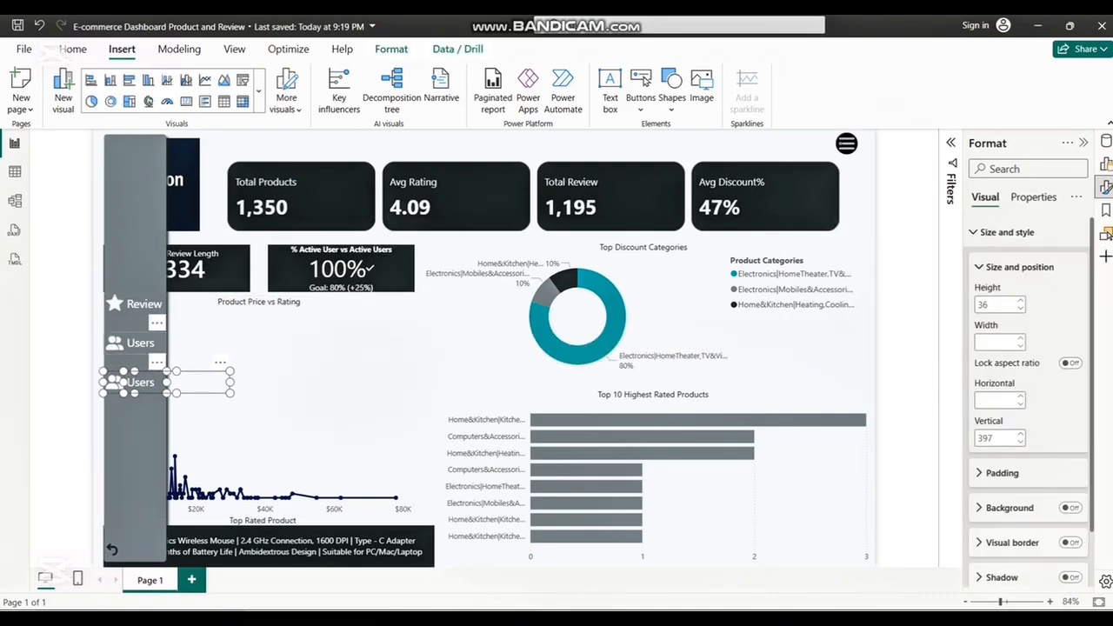
- Change the text of the label beside the lower customer icon to Product
key("ctrl+z")
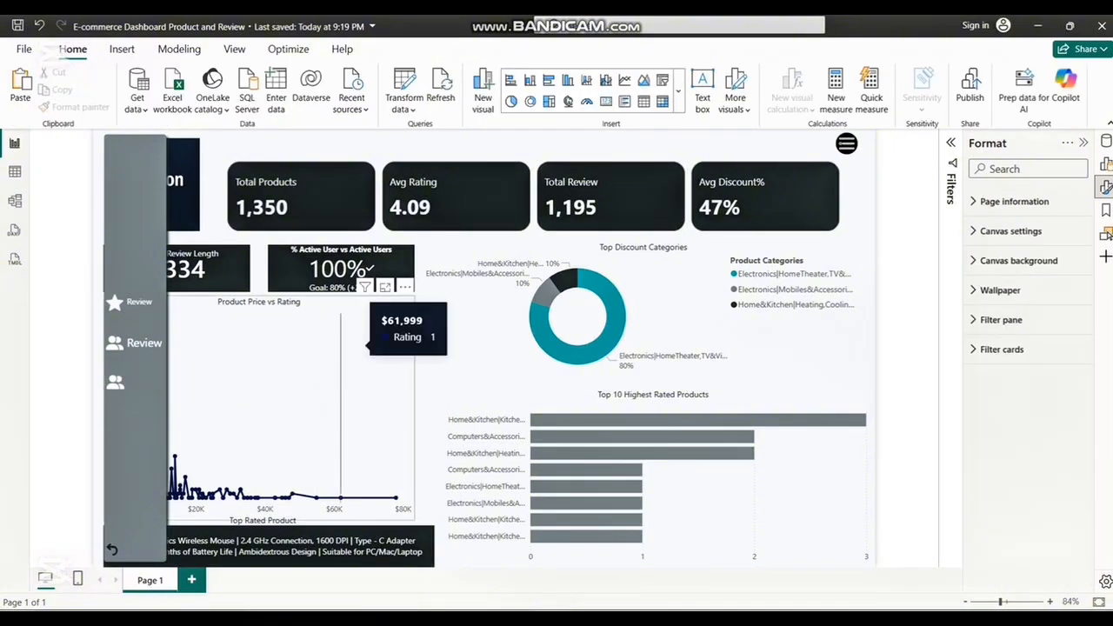
left_click_drag(158, 383, 122, 368)
left_click(135, 382)
key("ctrl+z")
key("ctrl+a")
key("BackSpace")
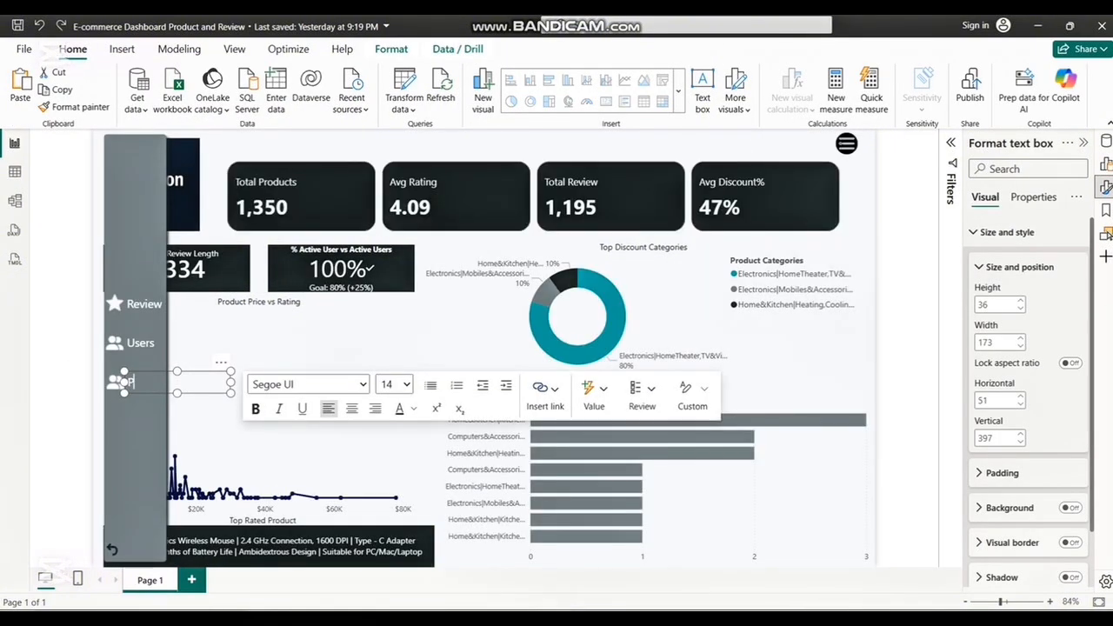
type("Product")
left_click(907, 348)
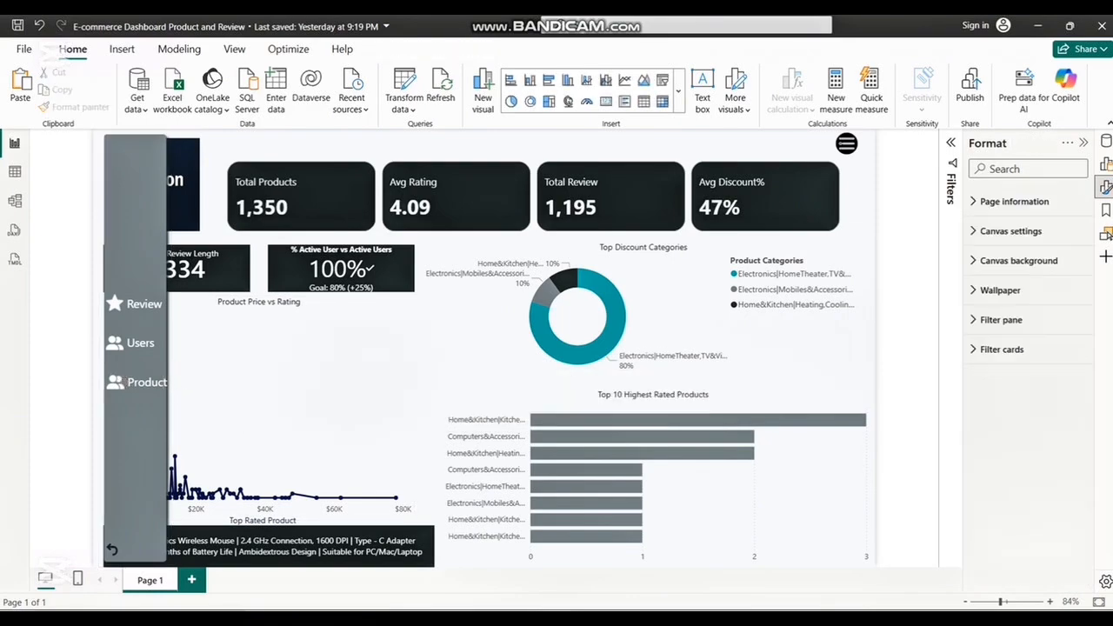
- Nudge the Product label and its icon button slightly to the left together
left_click(187, 382)
left_click(114, 383, "ctrl")
key("Left")
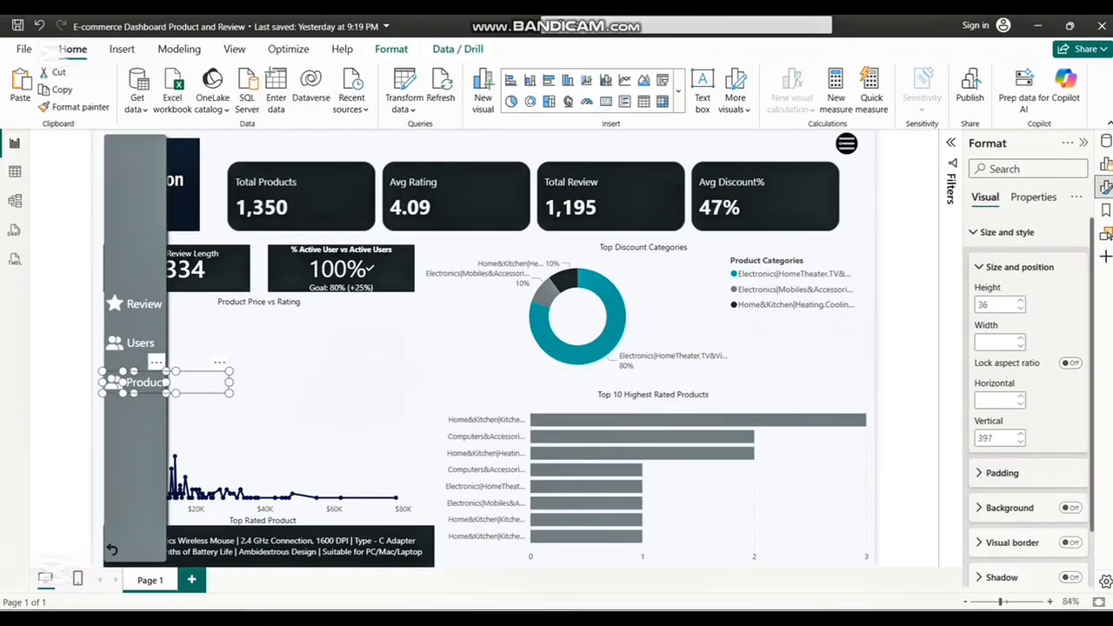
left_click(906, 348)
- Replace the custom icon of the button beside the Product label with Product_Icon.png
left_click(114, 382)
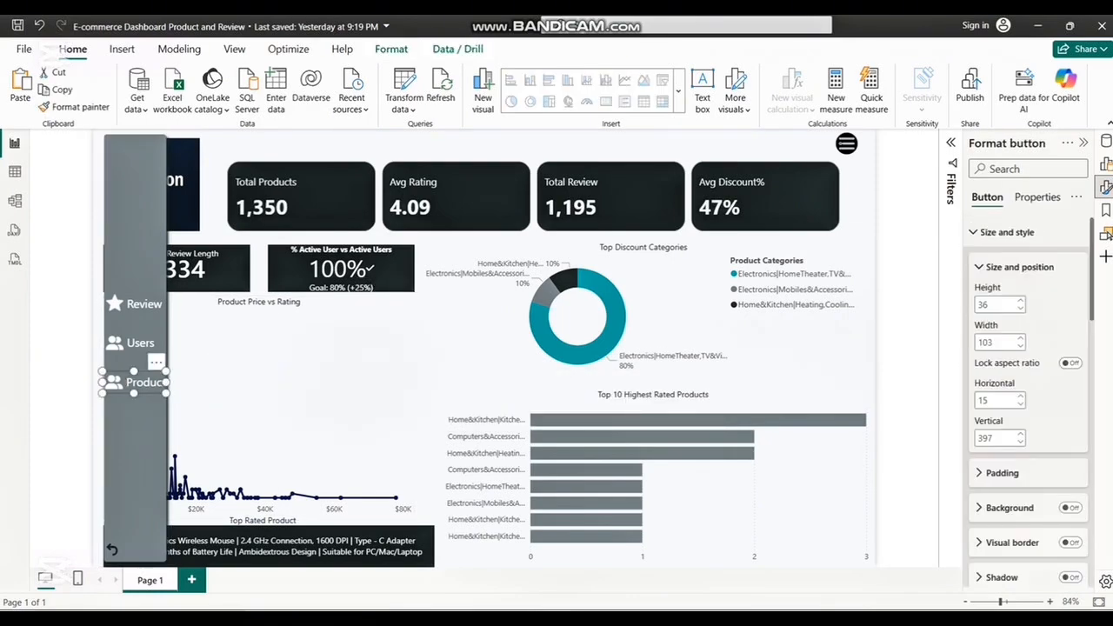
scroll(1035, 348, "down", 10)
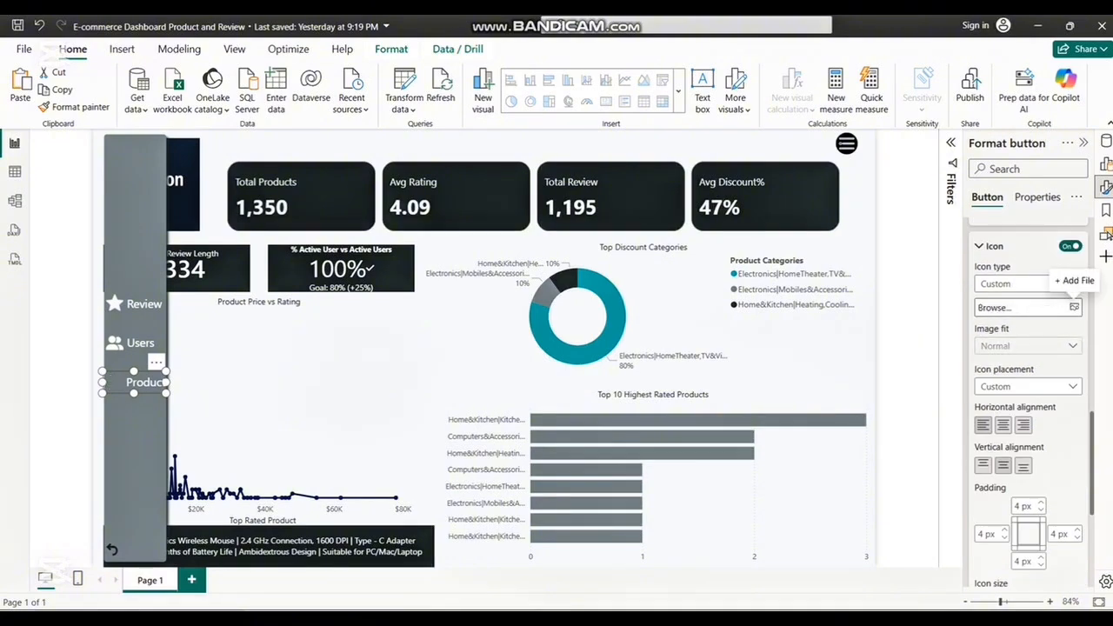
left_click(1075, 307)
left_click(335, 221)
left_click(427, 335)
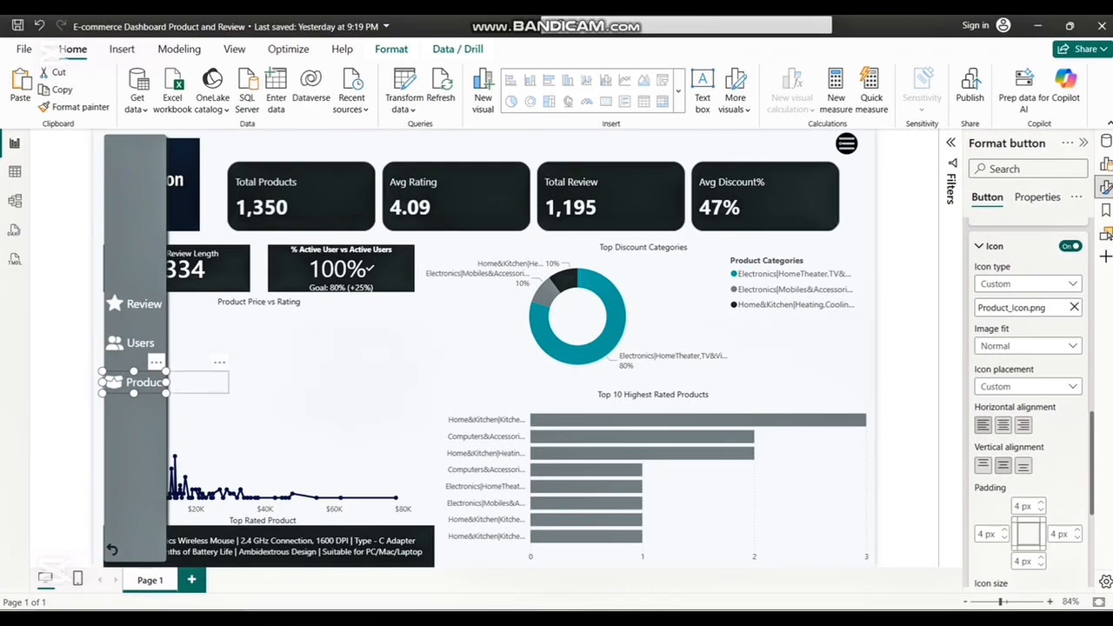
- Duplicate the Product icon button with its label and place the copies directly below at vertical 452
left_click(181, 383, "ctrl")
key("ctrl+c")
key("ctrl+v")
left_click_drag(148, 388, 143, 415)
key("Escape")
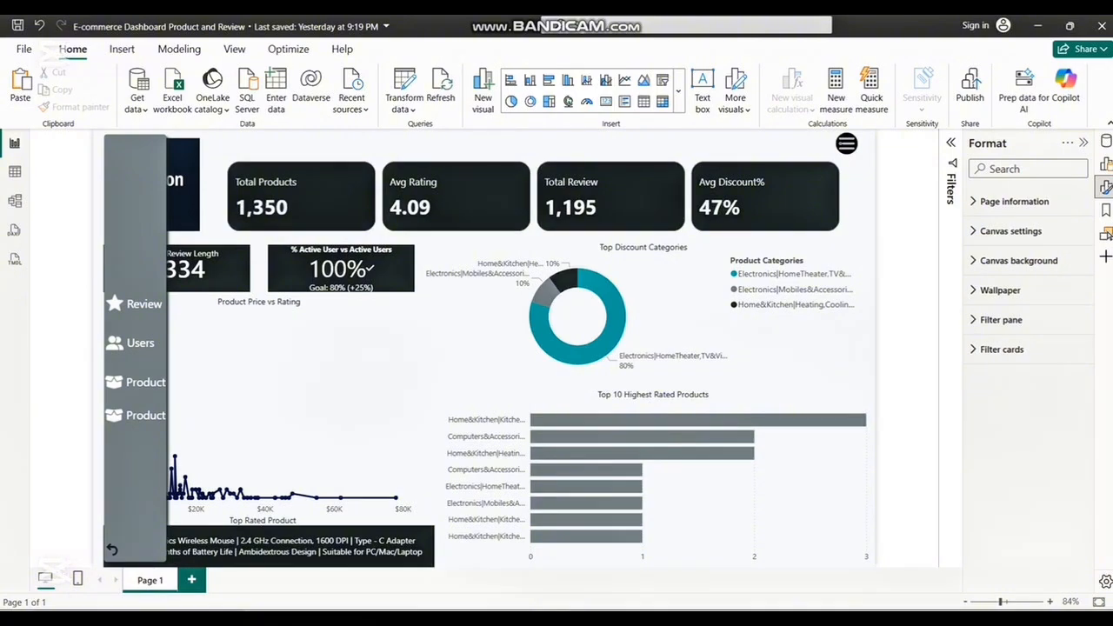
- Replace the lower Product button's custom icon with Info icon.PNG and line the button up with its label
left_click(143, 416)
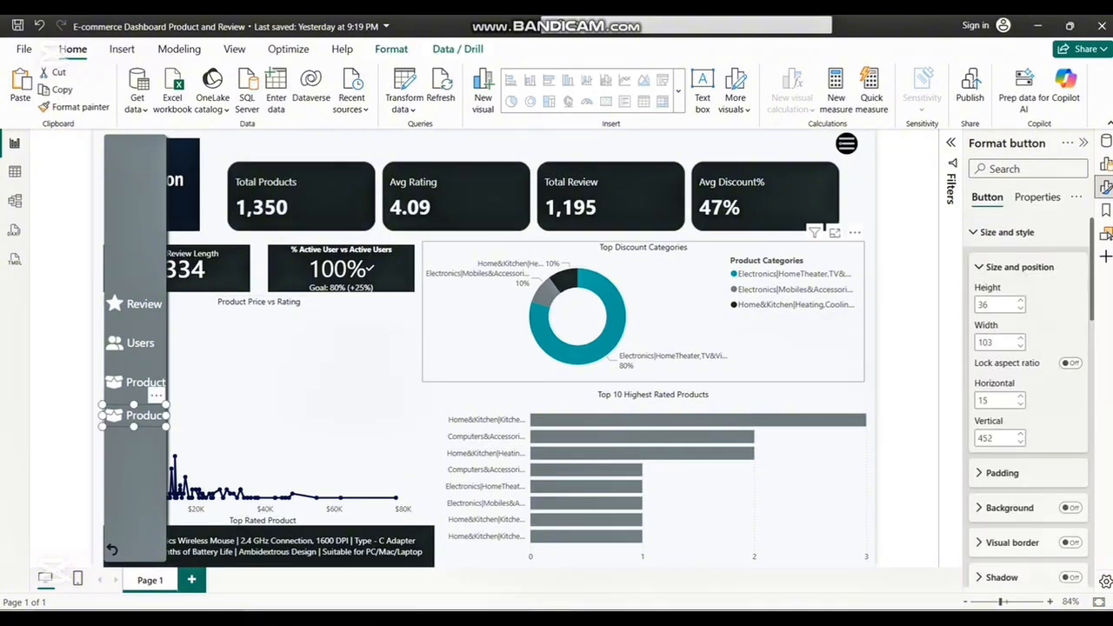
scroll(1031, 392, "down", 5)
left_click(1026, 484)
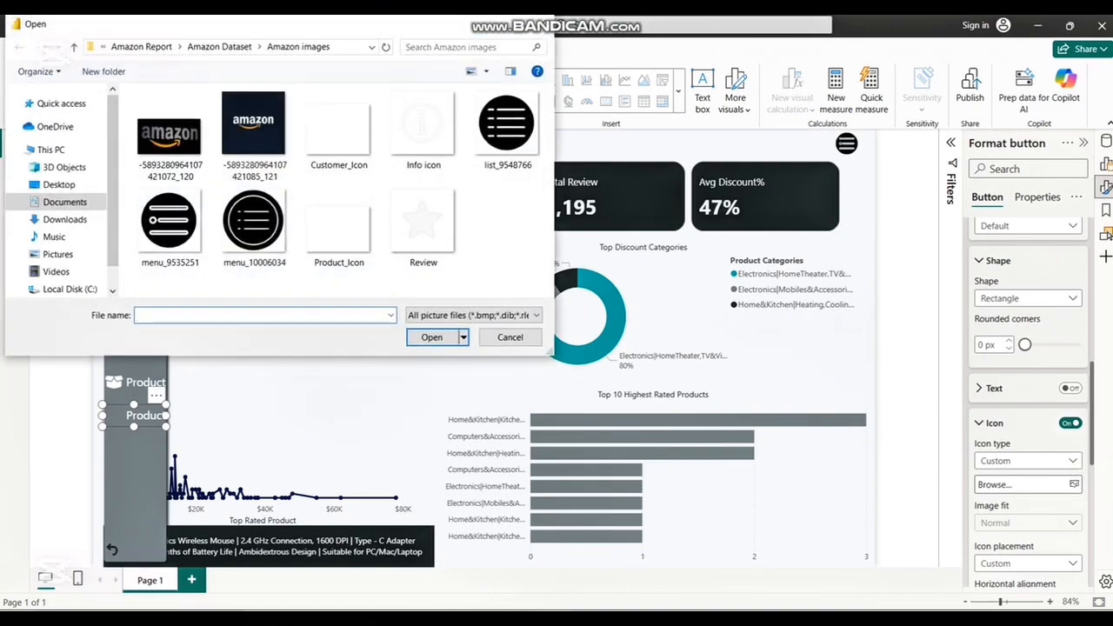
left_click(424, 193)
left_click(425, 338)
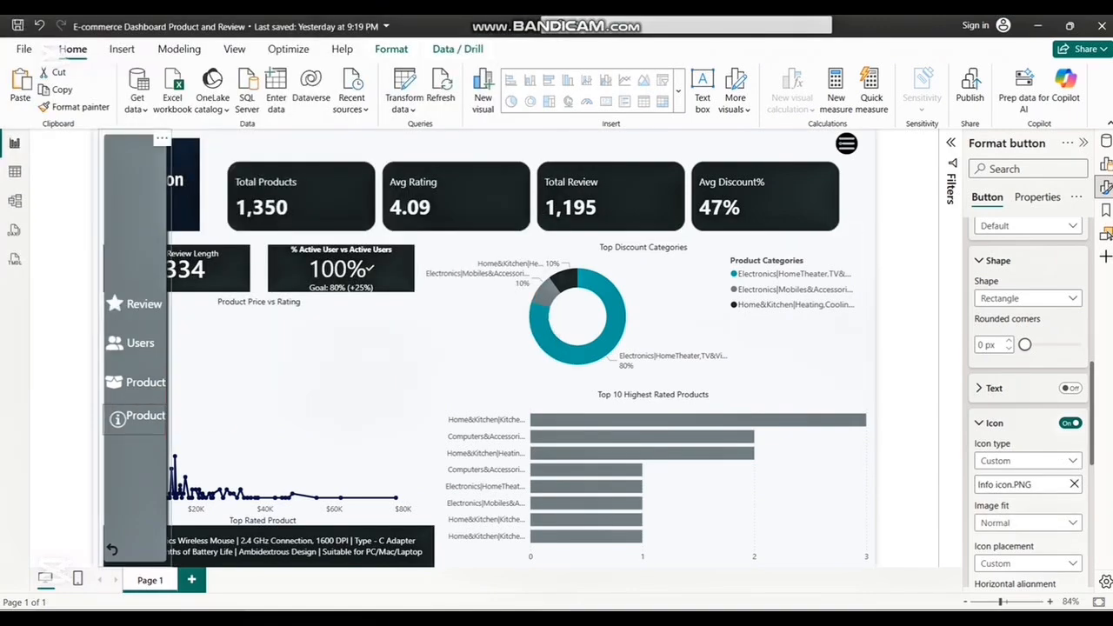
left_click_drag(134, 419, 130, 416)
double_click(145, 304)
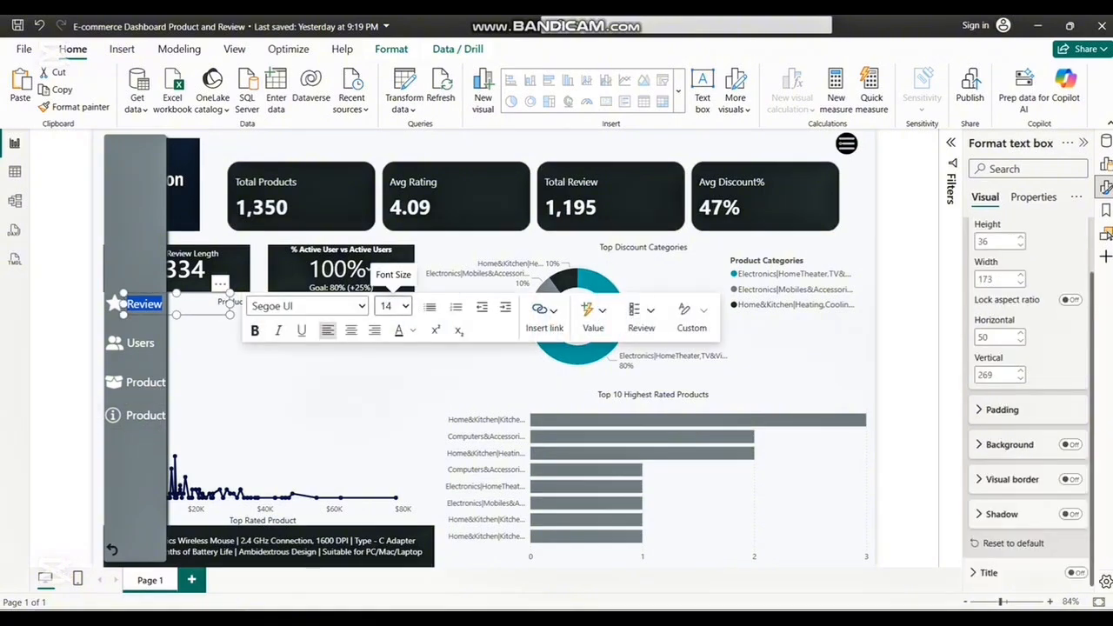
double_click(392, 306)
type("3")
left_click(391, 306)
left_click(386, 427)
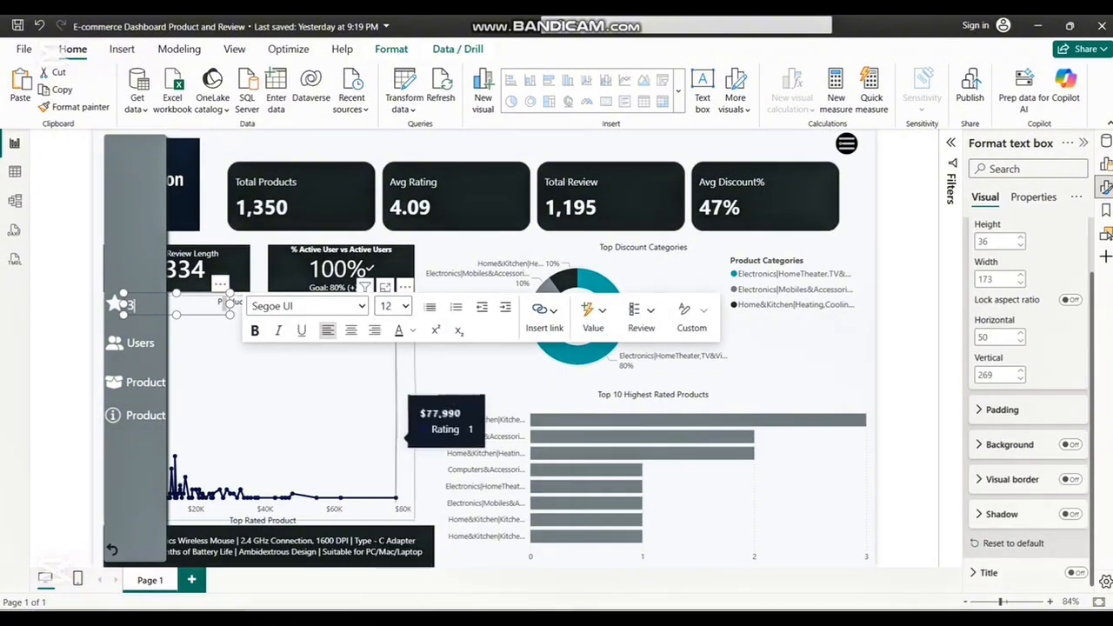
left_click(391, 306)
left_click(134, 465)
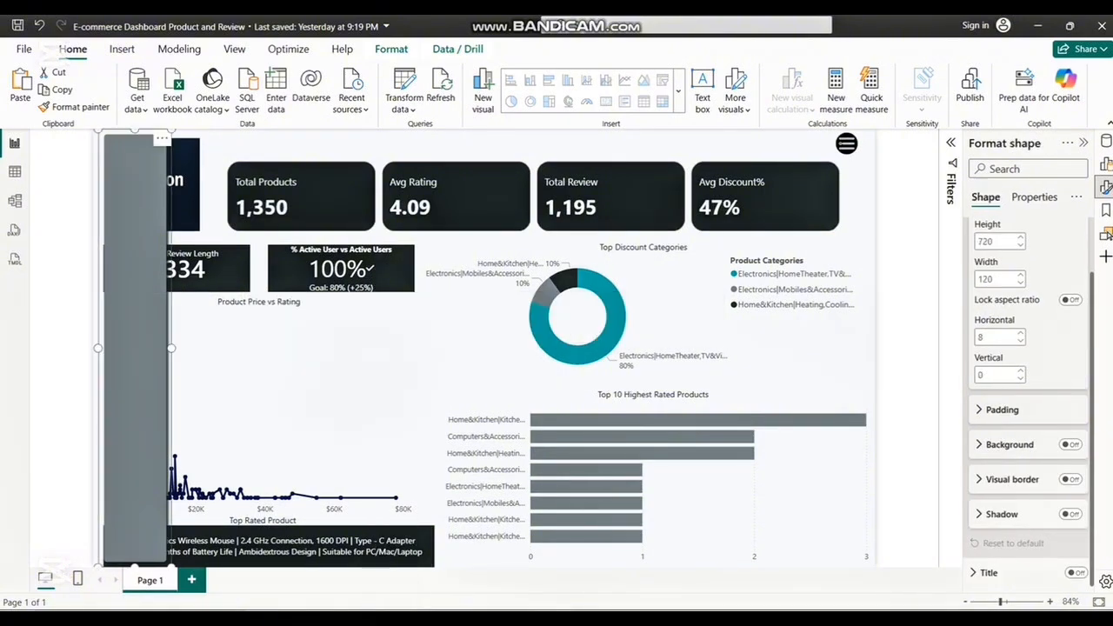
key("ctrl+z")
key("ctrl+z")
- Set the font size of the Review, Users and upper Product labels to 12
double_click(144, 303)
left_click(393, 306)
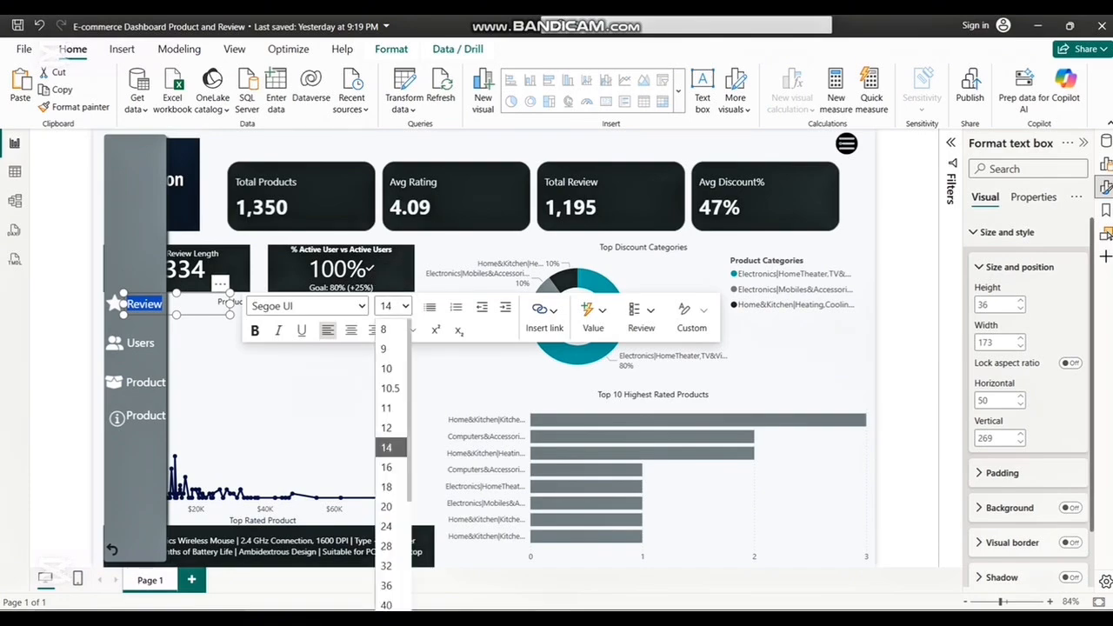
left_click(386, 428)
left_click(153, 343)
double_click(153, 343)
left_click(393, 346)
left_click(386, 127)
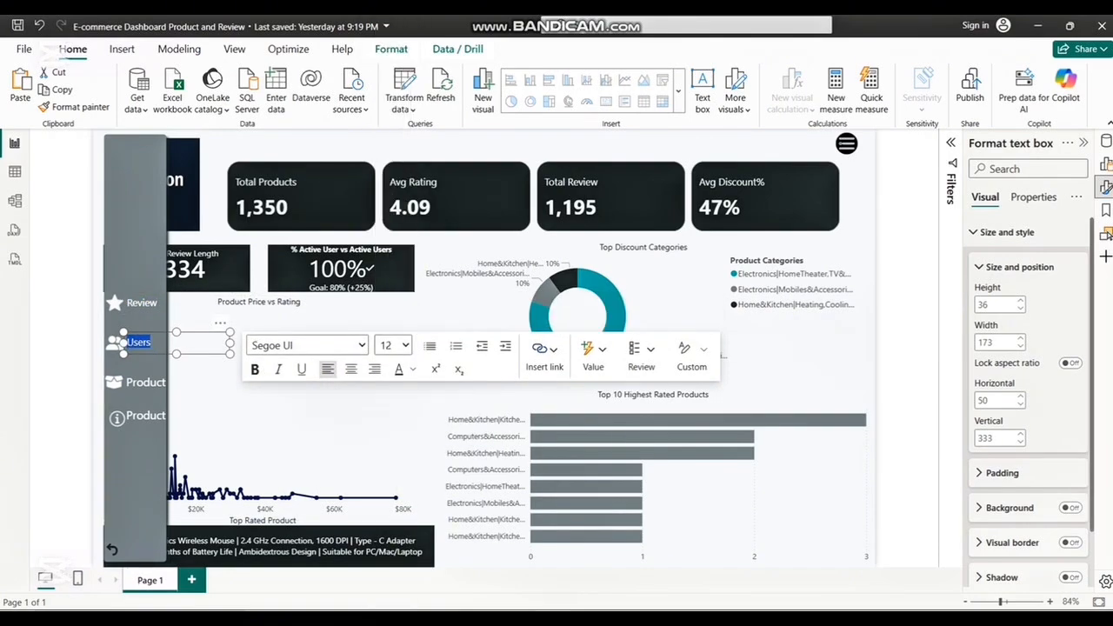
double_click(161, 383)
left_click(393, 384)
left_click(386, 127)
- Shift the info icon left in line with the icons above, and open the font size choices for the label beside it
left_click(117, 418)
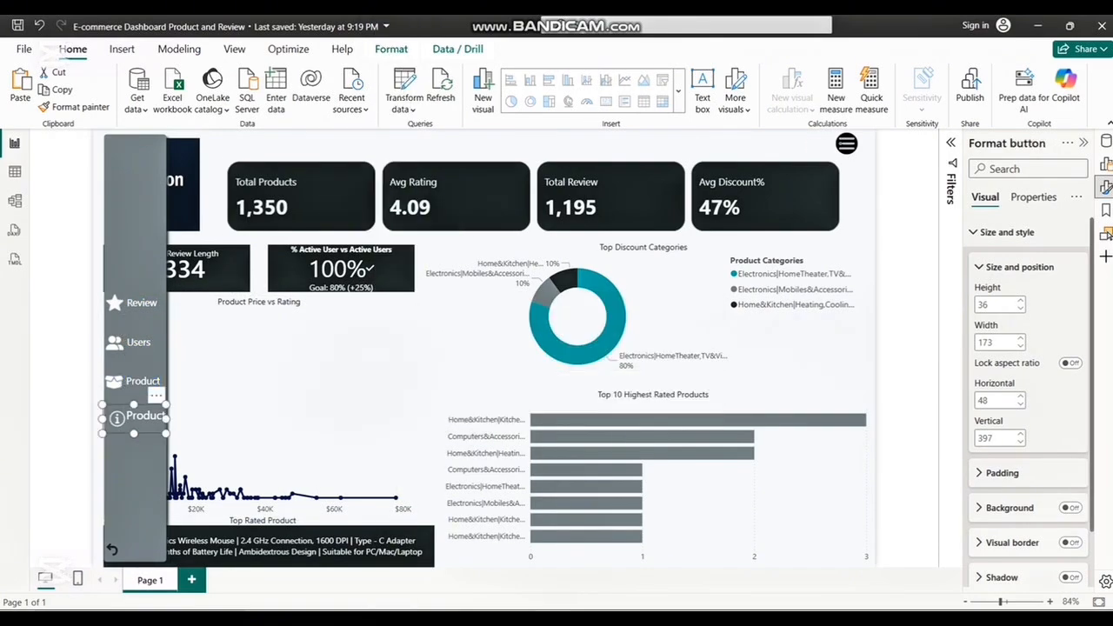
left_click_drag(116, 418, 112, 418)
left_click(144, 415)
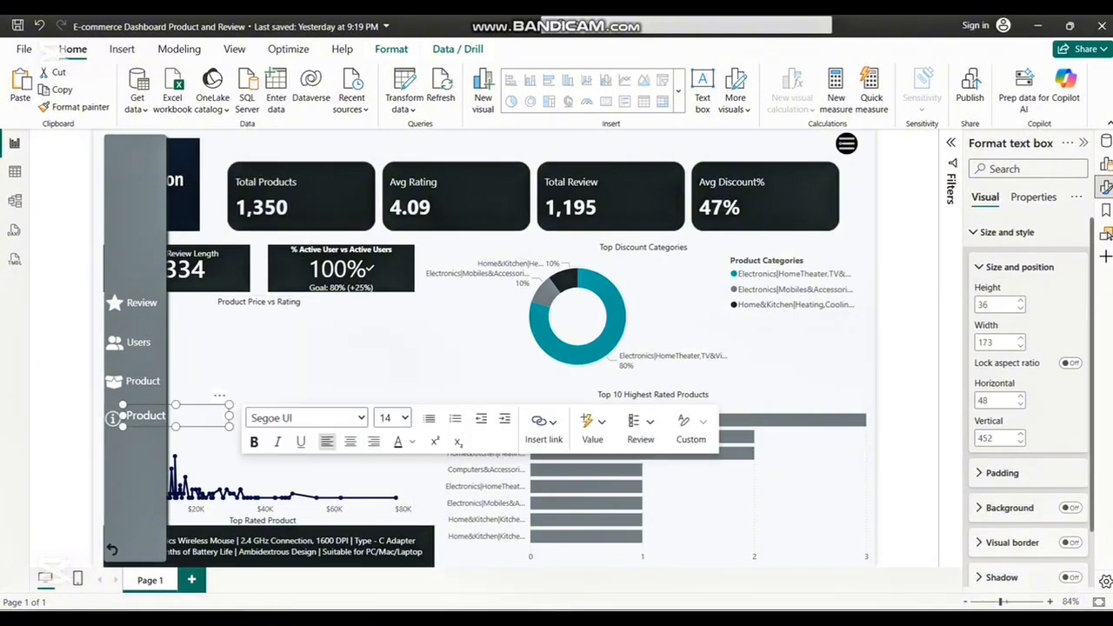
double_click(145, 416)
left_click(392, 418)
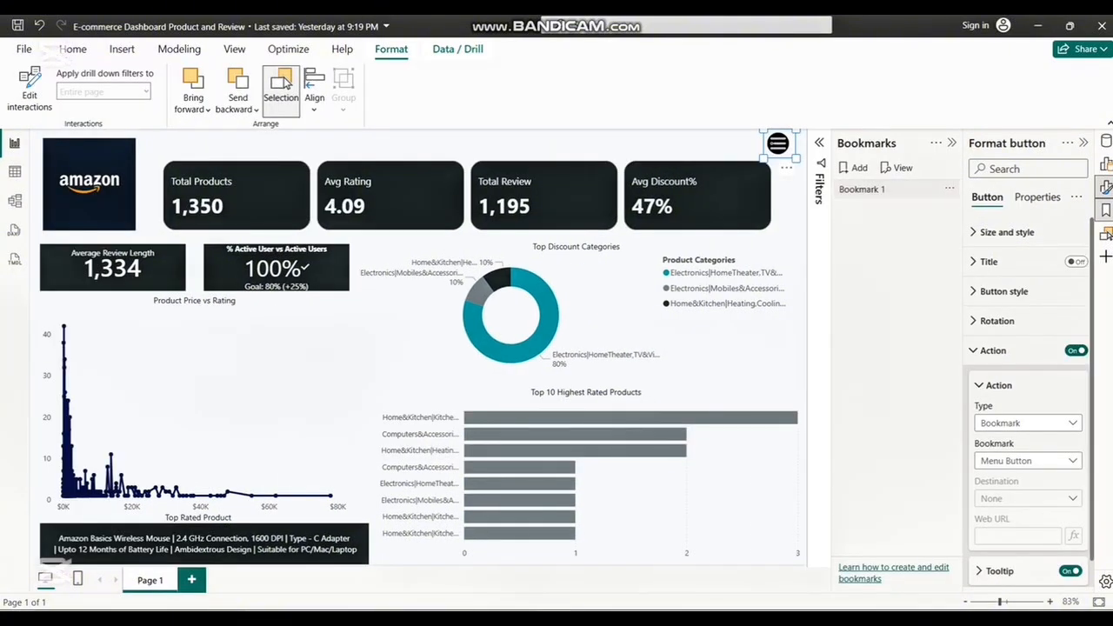
- Rename Bookmark 1 as Reset Button and check its bookmark options
double_click(862, 189)
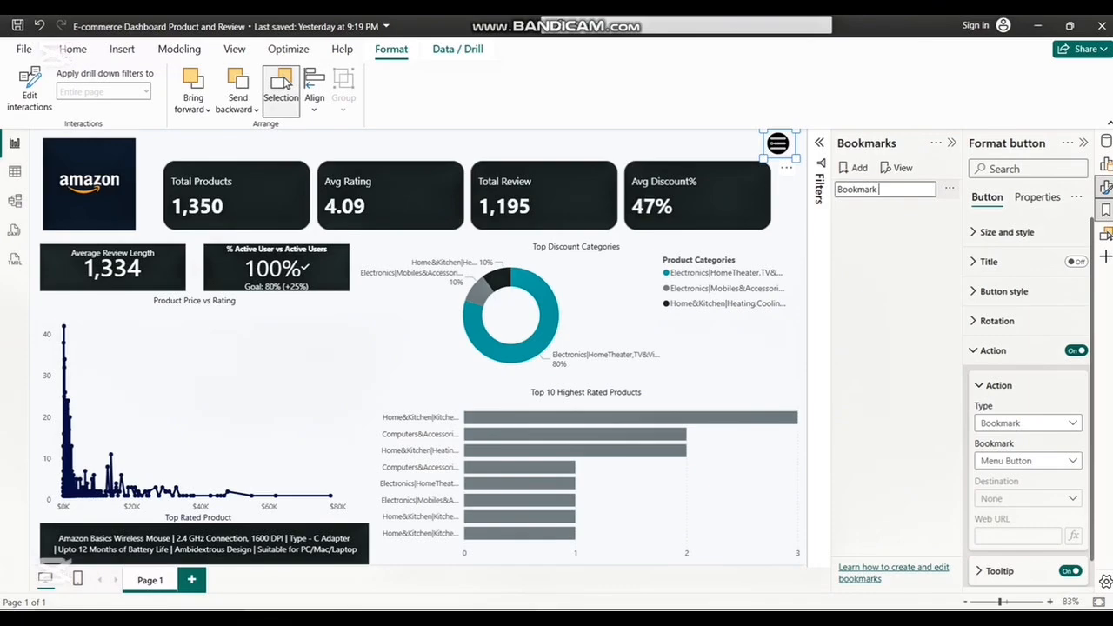
key("BackSpace")
key("BackSpace")
key("BackSpace")
key("BackSpace")
key("BackSpace")
key("BackSpace")
type("Reset Butt")
left_click(950, 188)
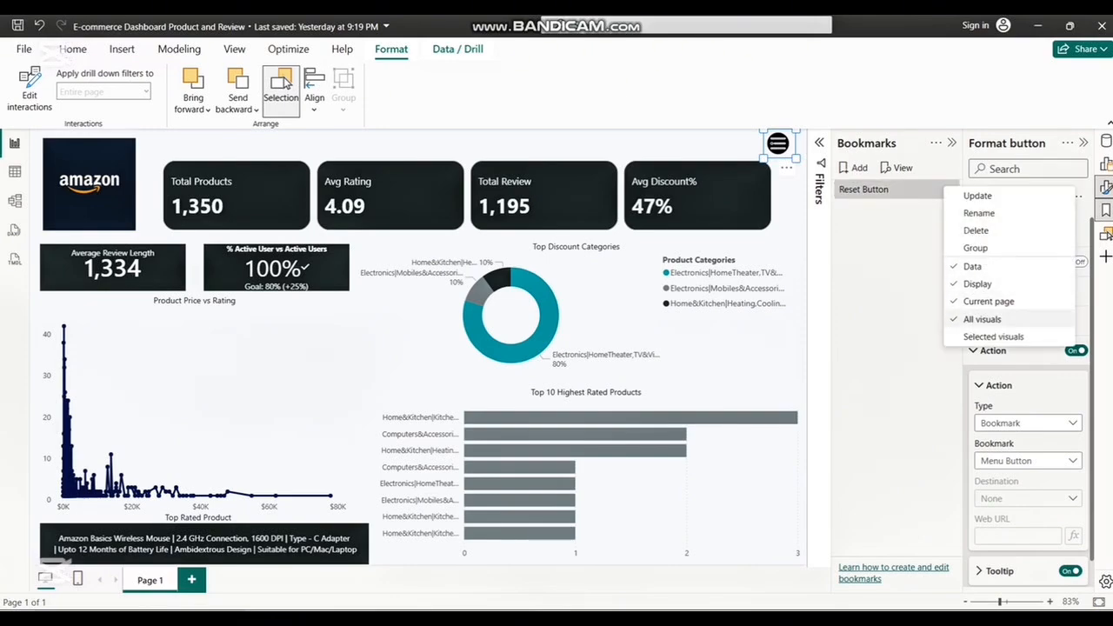
left_click(896, 327)
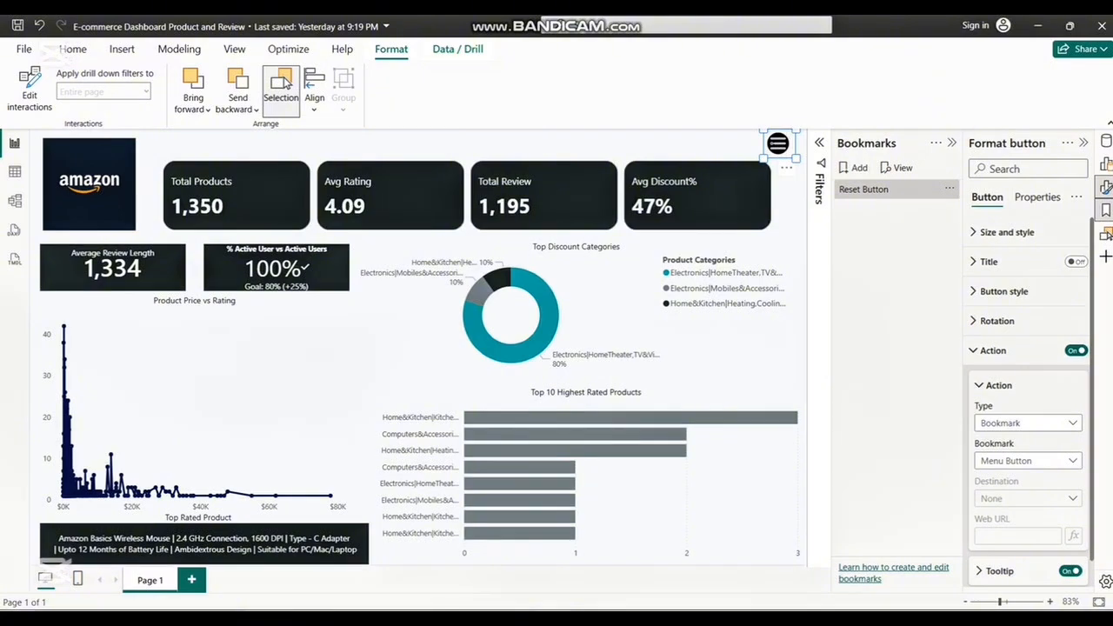
- Add a second bookmark for the dashboard page and hide the format pane
left_click(854, 168)
left_click(1107, 233)
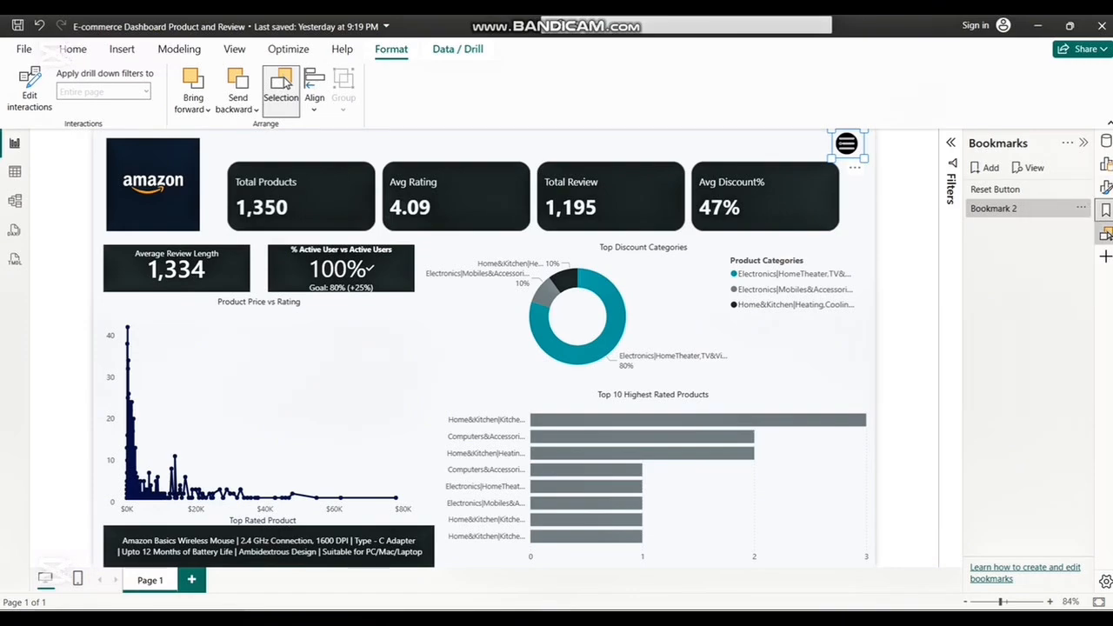
- Show the Menu group on the page and replace Bookmark 2 with a new bookmark of this view
left_click(1107, 233)
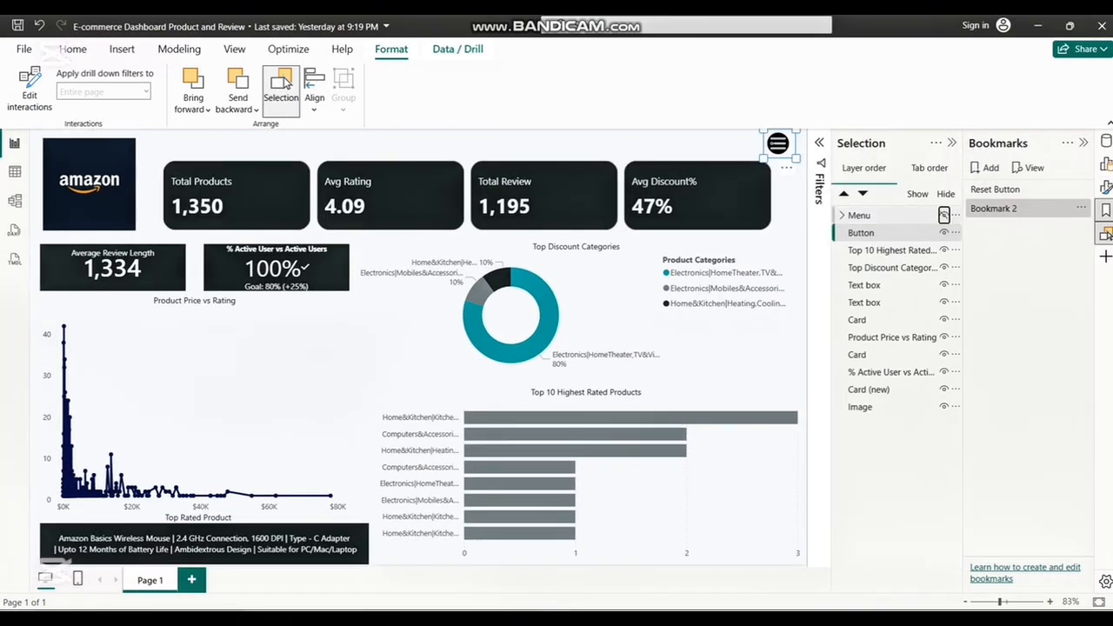
left_click(944, 215)
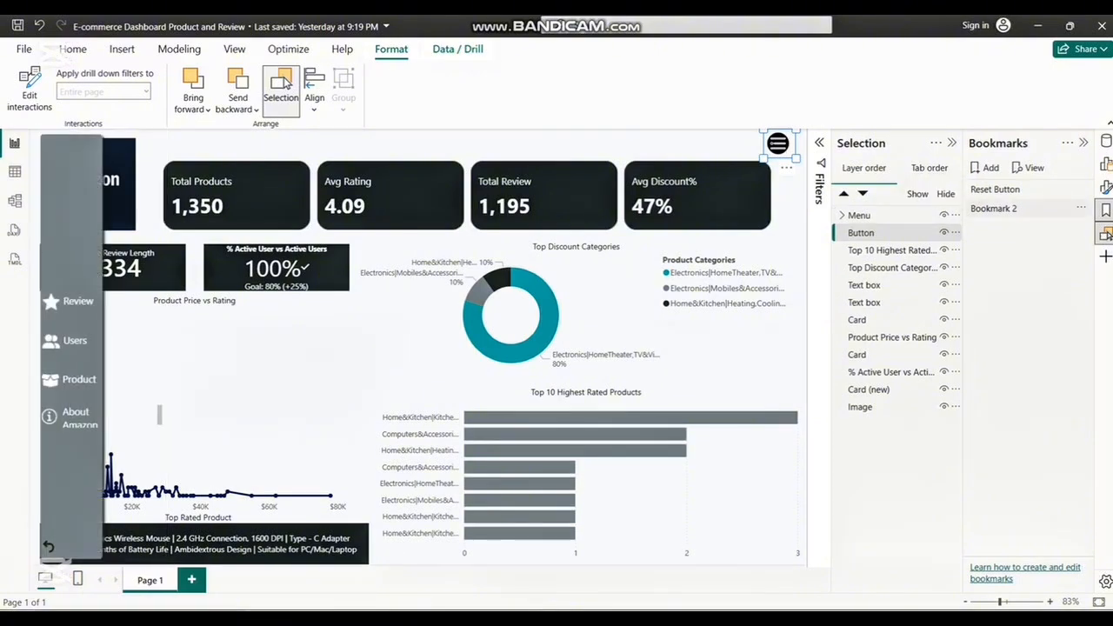
left_click(1080, 207)
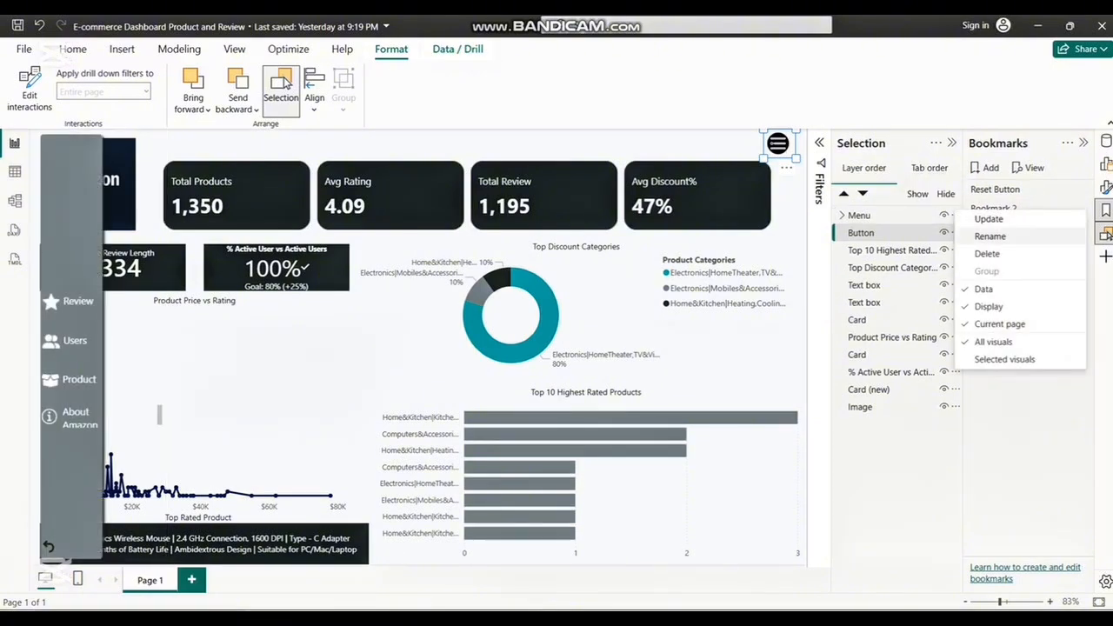
left_click(987, 253)
left_click(985, 168)
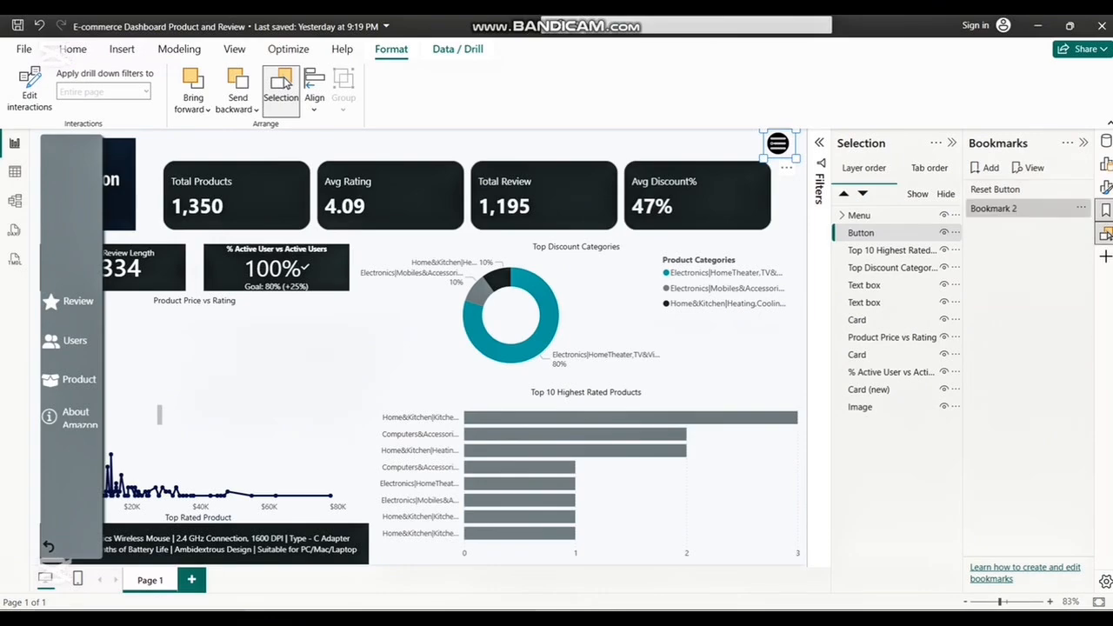
- Rename the new bookmark as Menu Button
double_click(994, 208)
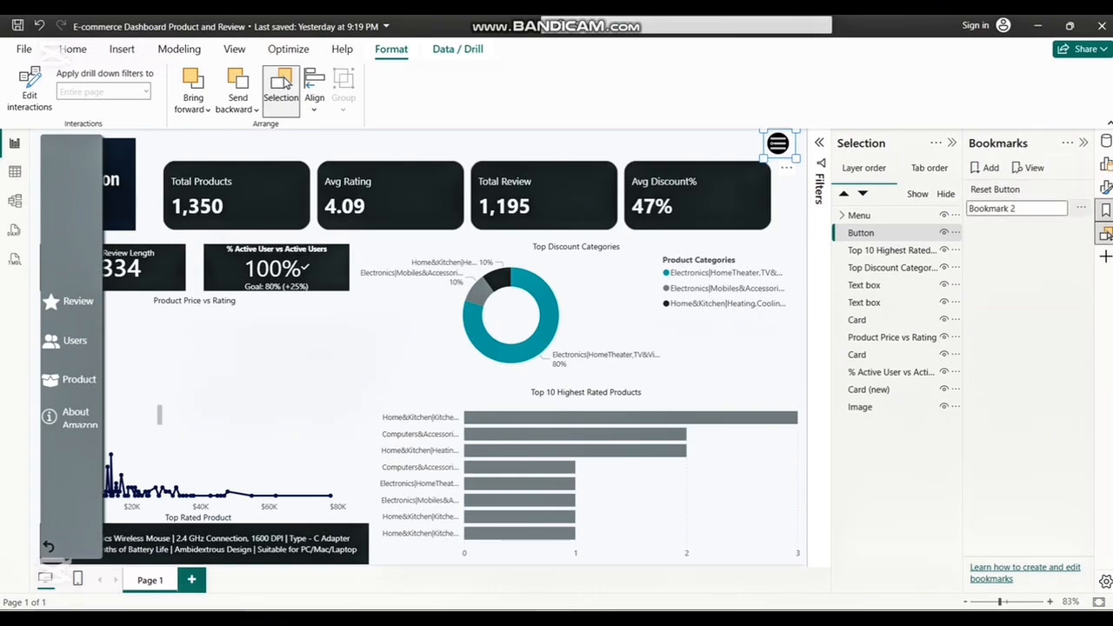
key("BackSpace")
key("BackSpace")
key("BackSpace")
key("BackSpace")
key("BackSpace")
key("BackSpace")
key("BackSpace")
key("BackSpace")
type("Men")
key("Return")
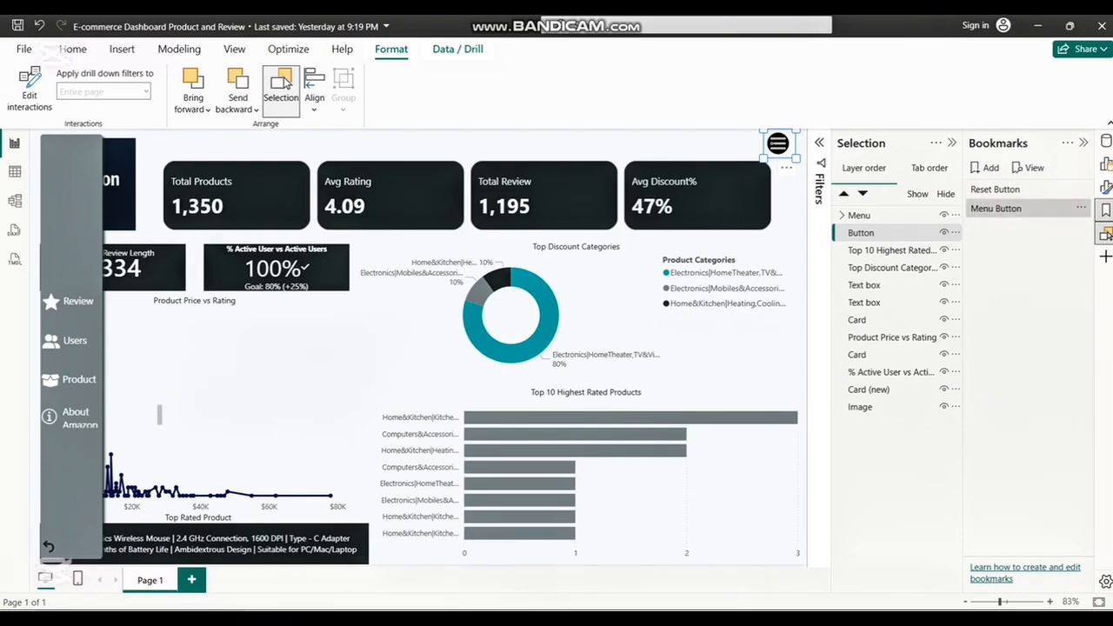
- Clear the Data option for the Menu Button bookmark
left_click(1081, 208)
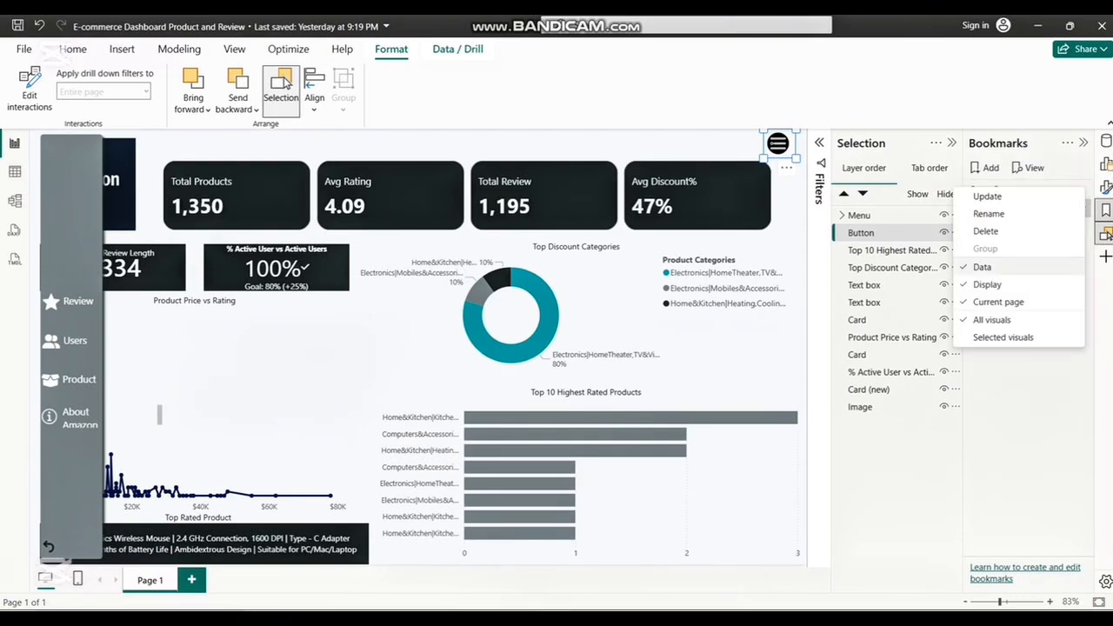
left_click(983, 267)
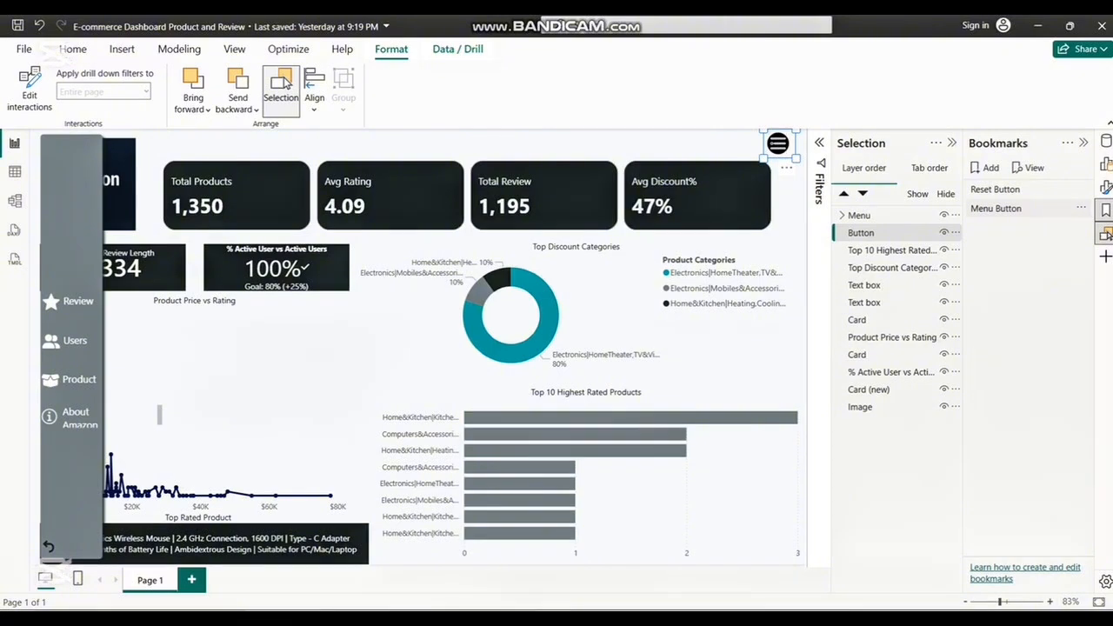
left_click(1081, 208)
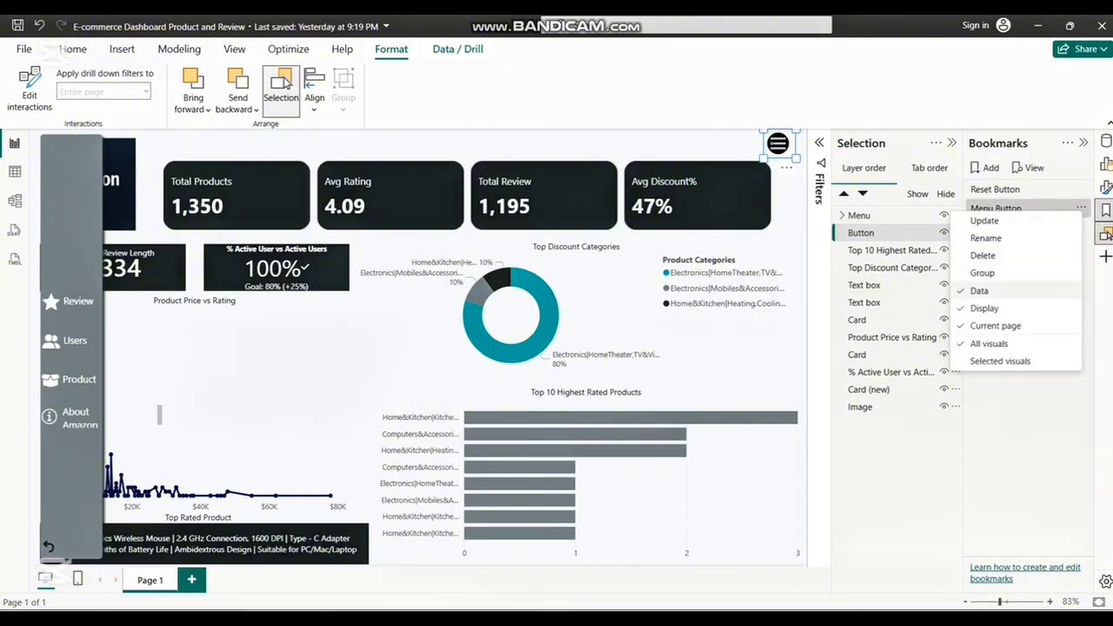
left_click(980, 292)
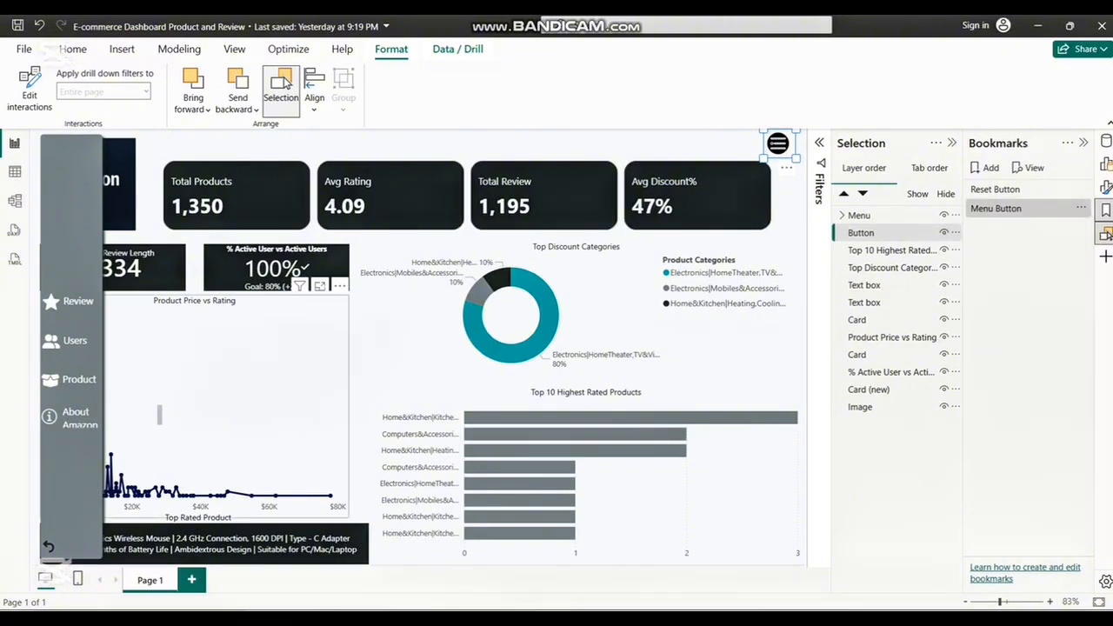
- Assign the Reset Button bookmark as the action of the back arrow button in the side menu
left_click(48, 546)
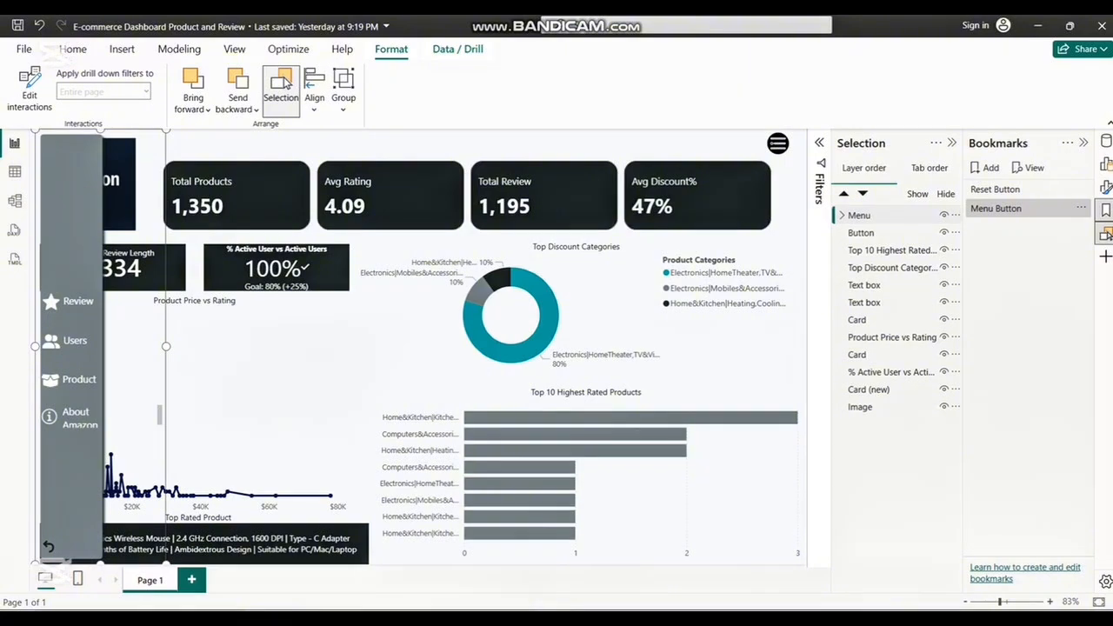
left_click(1105, 187)
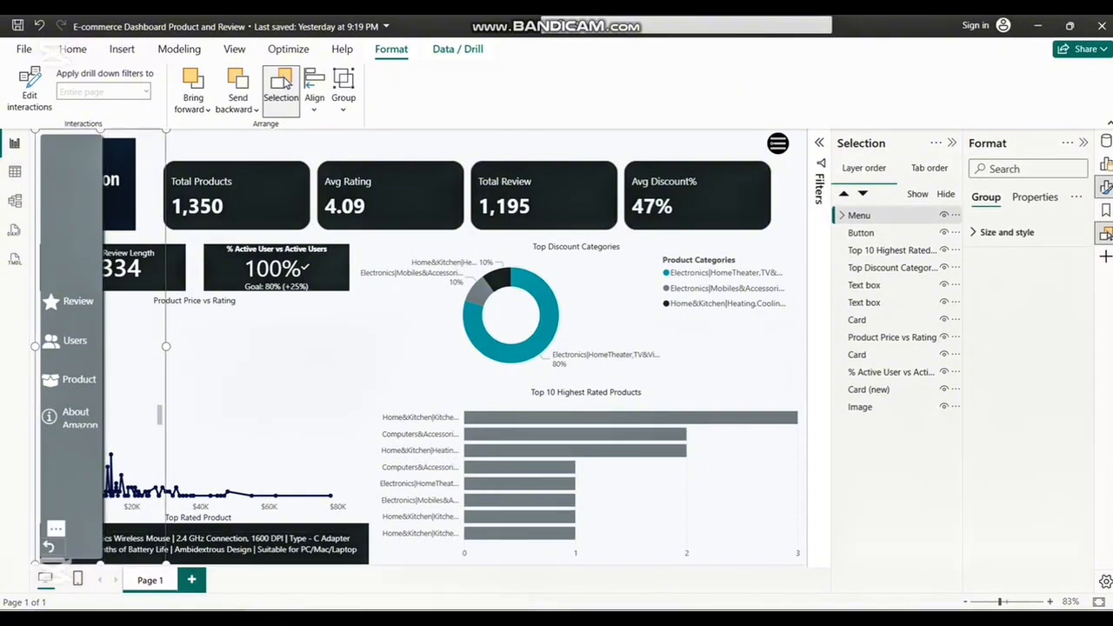
left_click(50, 547)
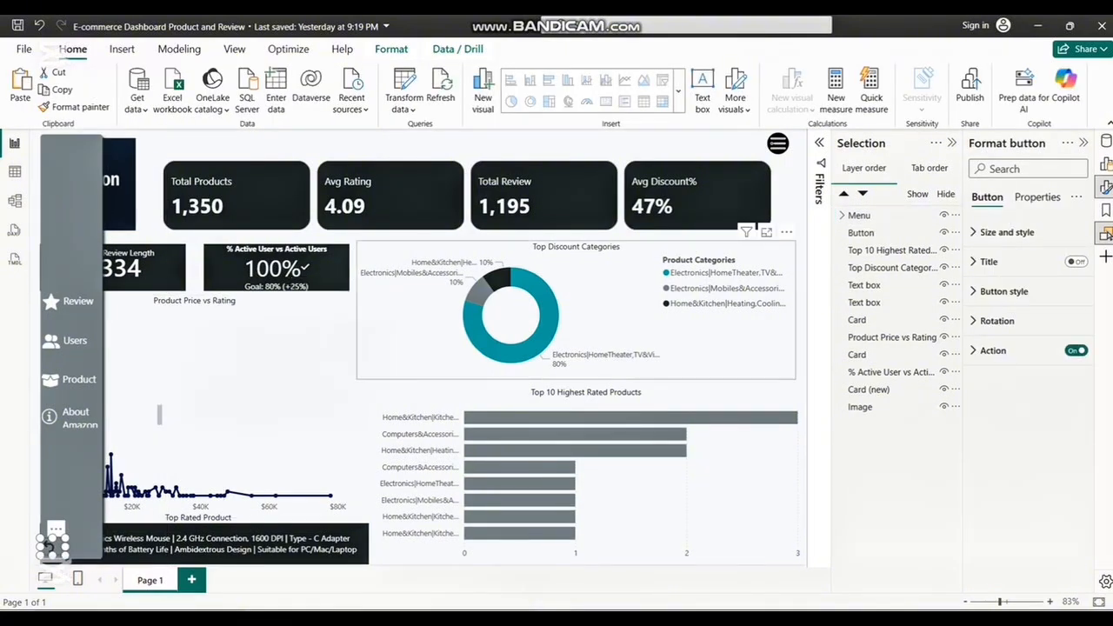
left_click(993, 350)
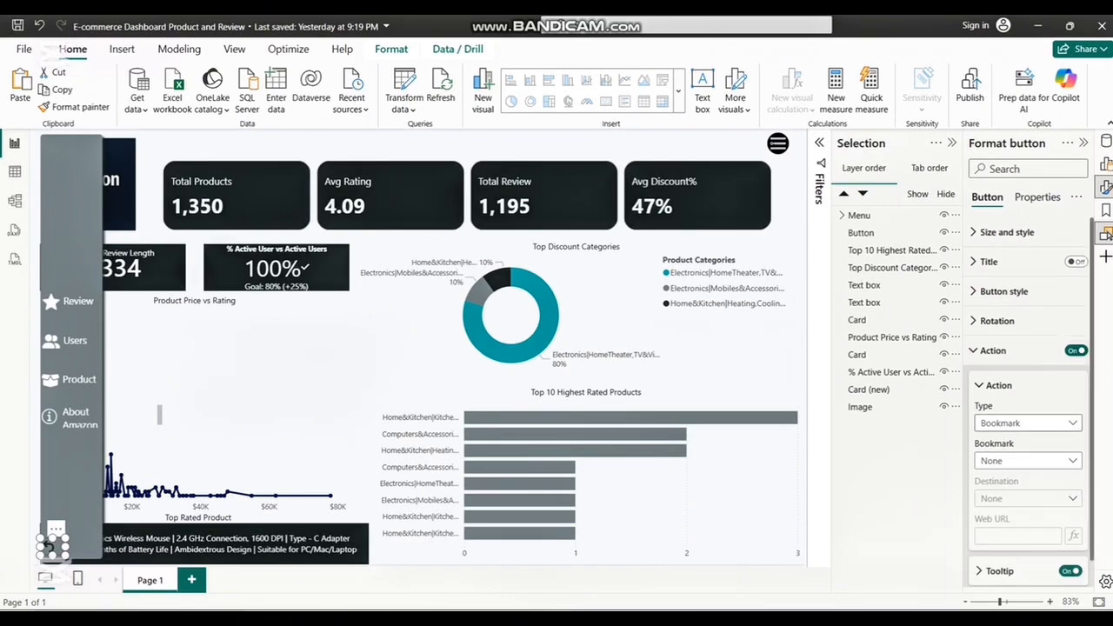
left_click(1028, 461)
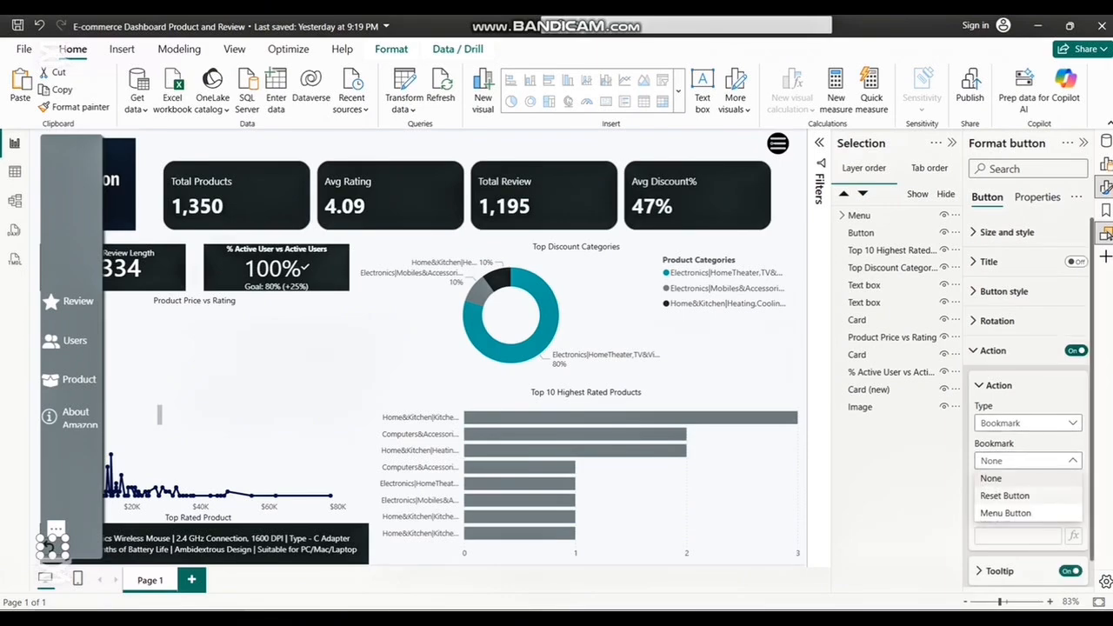
left_click(1015, 496)
left_click(998, 385)
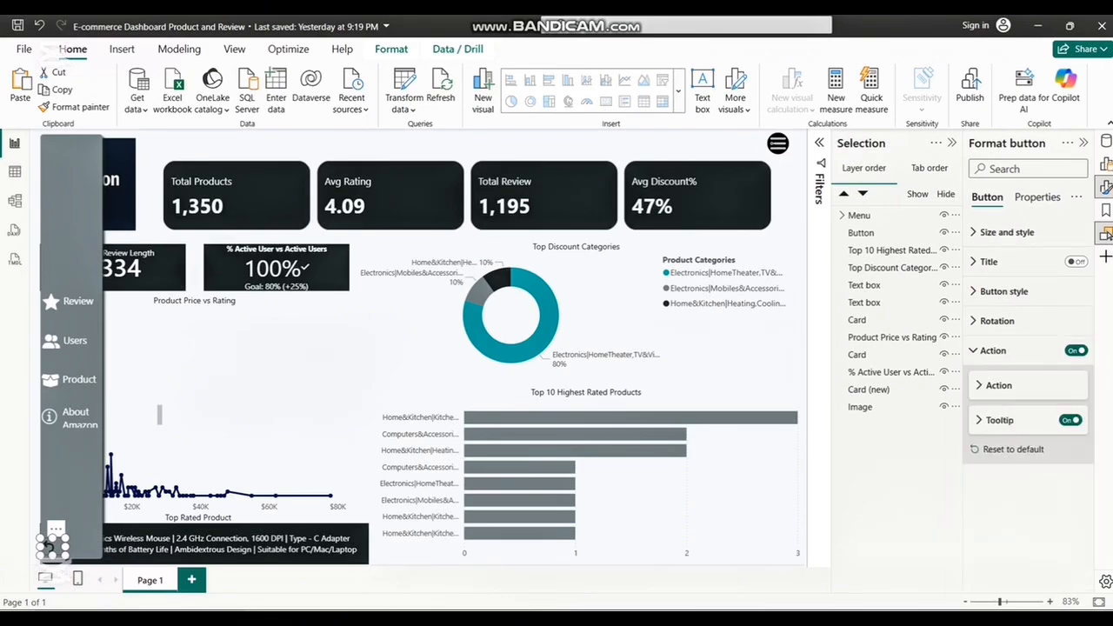
left_click(993, 350)
- Assign the Menu Button bookmark as the action of the round hamburger button above the cards
left_click(778, 144)
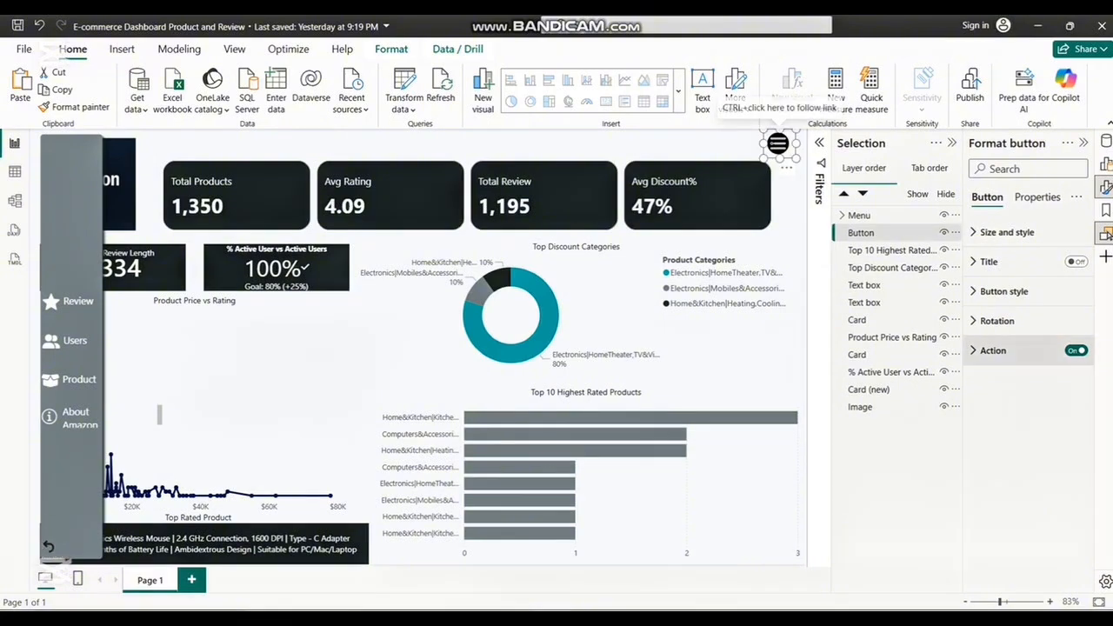
left_click(993, 351)
left_click(998, 385)
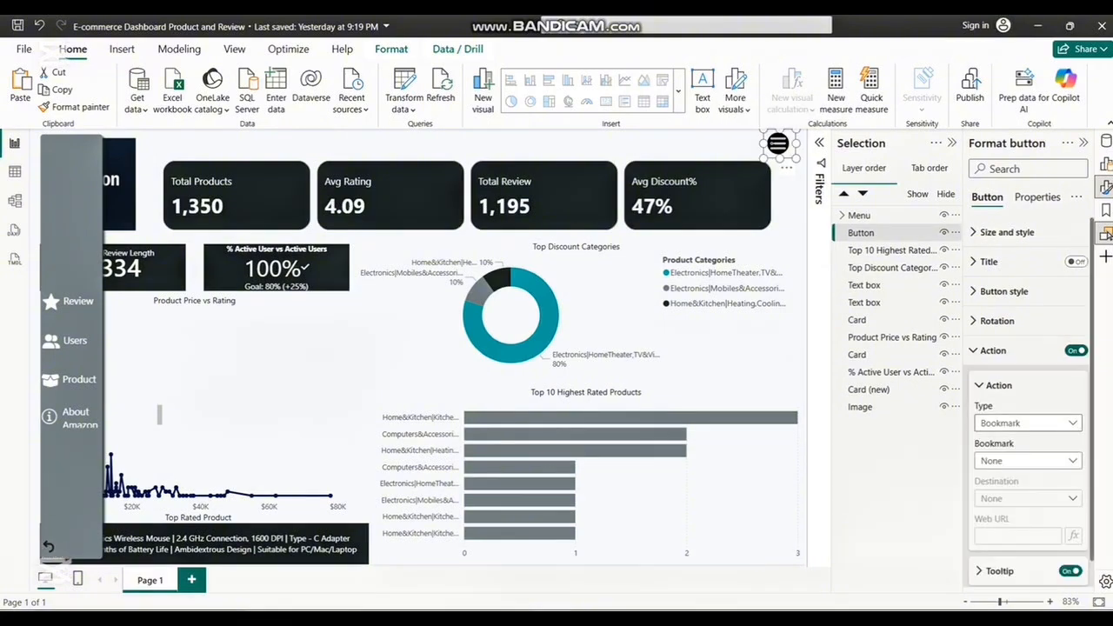
left_click(1028, 460)
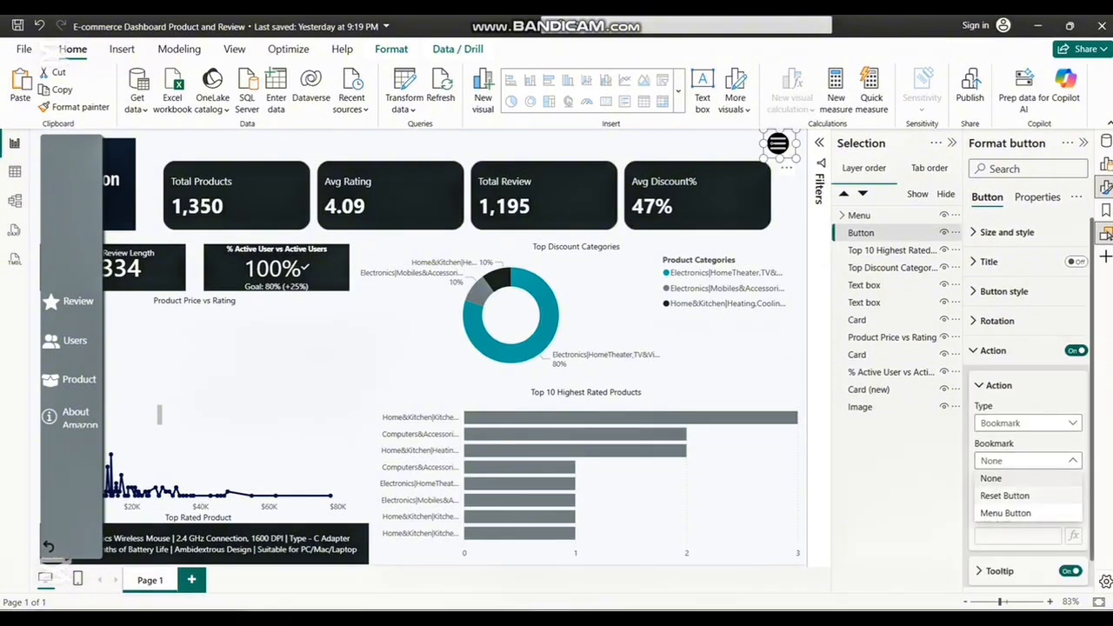
left_click(1005, 495)
left_click(1028, 461)
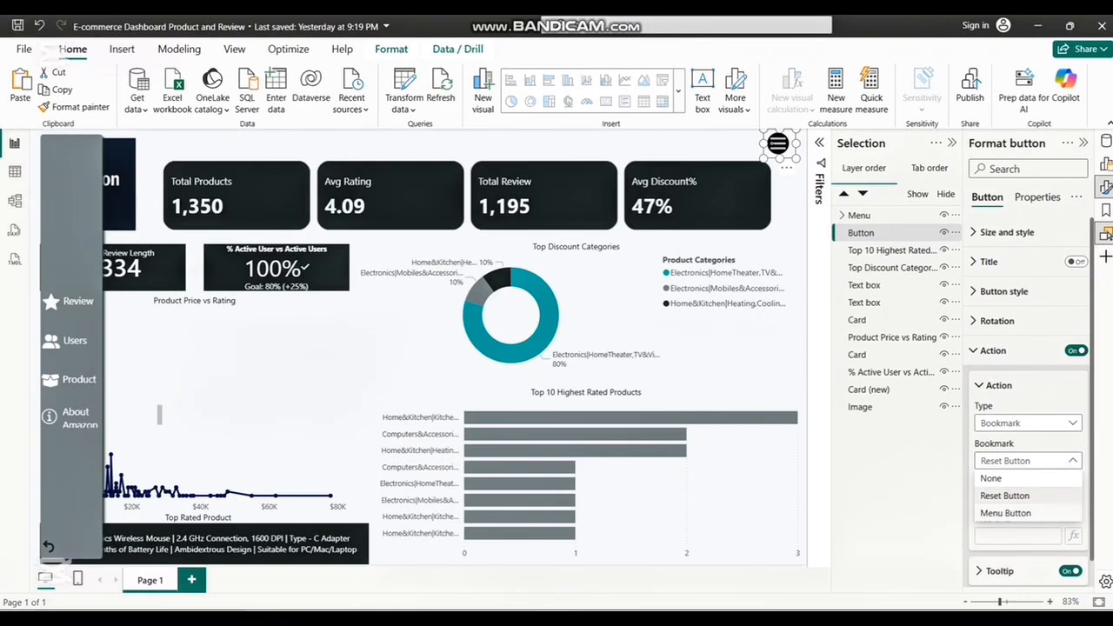
left_click(1006, 513)
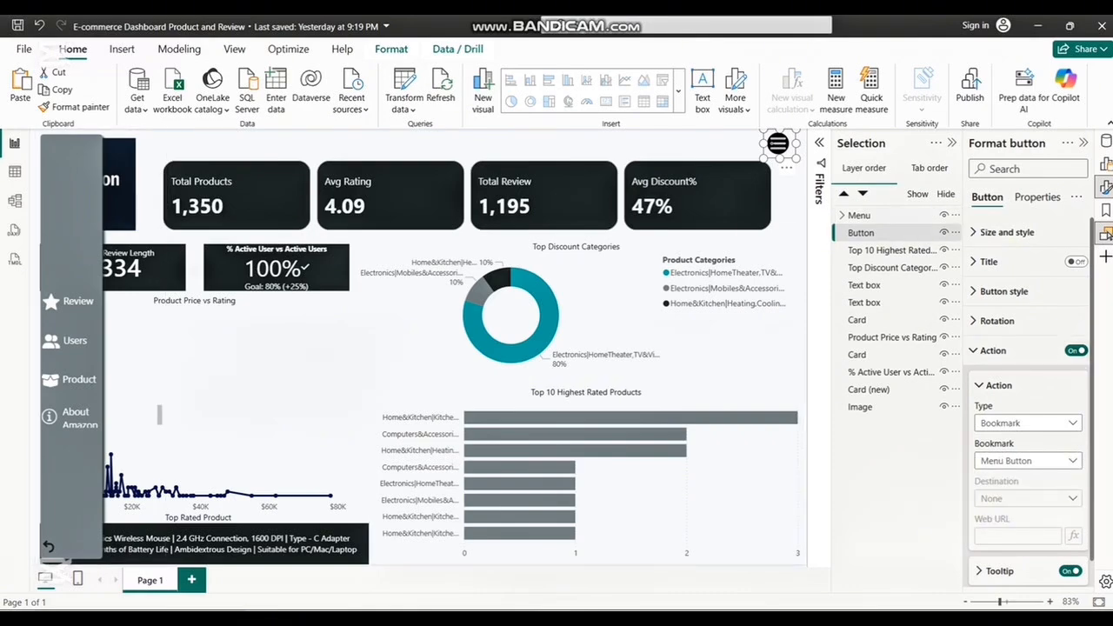
- Test closing and reopening the side menu with the back arrow and hamburger buttons
left_click(49, 545, "ctrl")
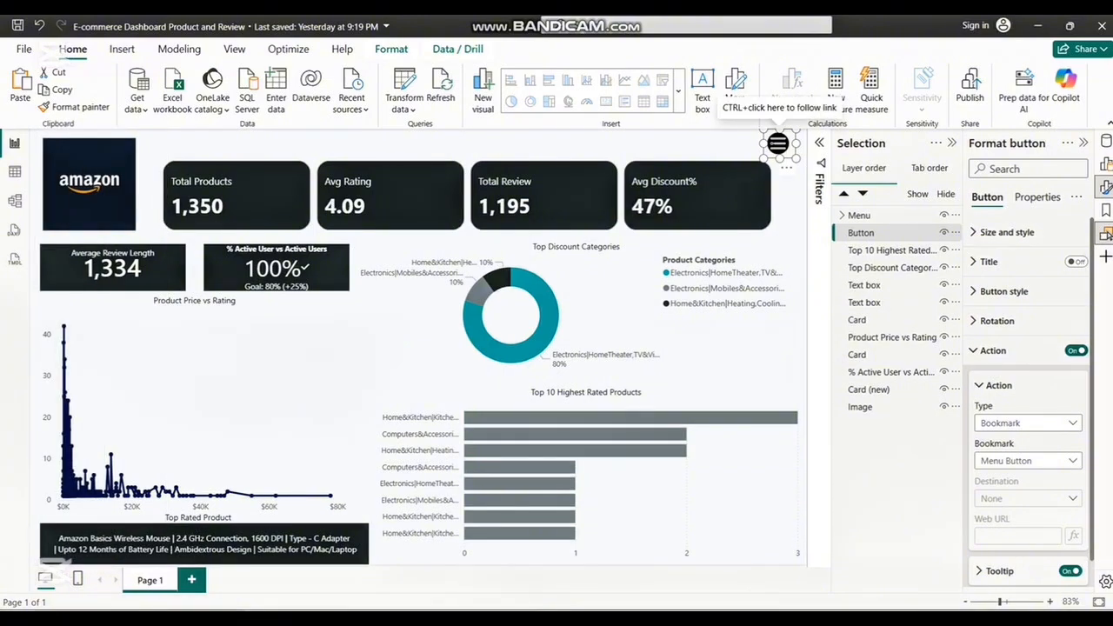
left_click(778, 143, "ctrl")
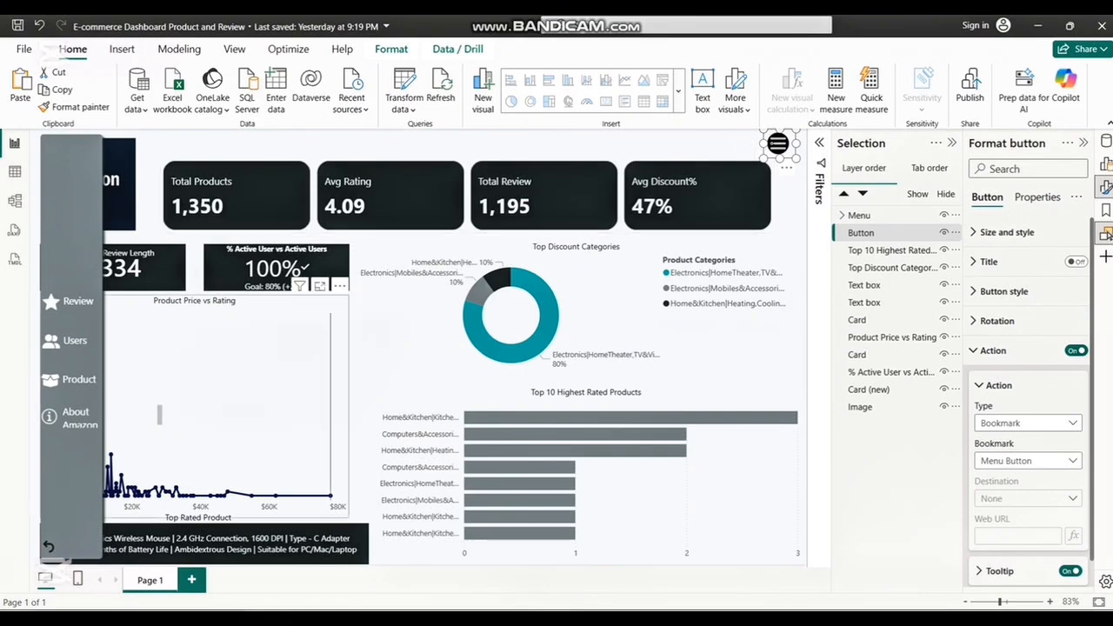
left_click(49, 547, "ctrl")
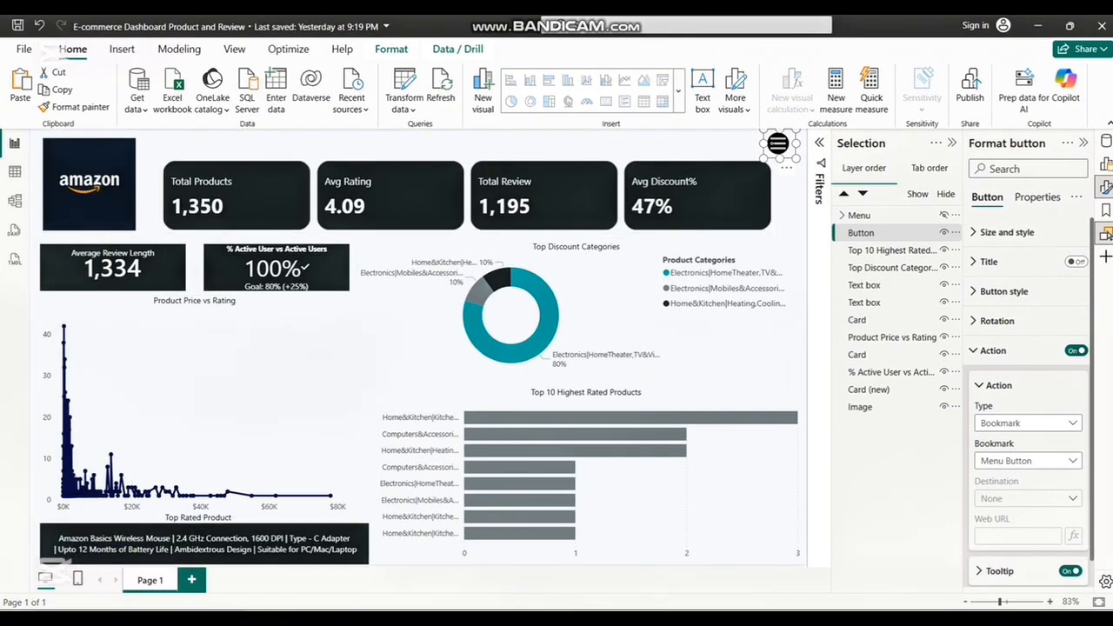
left_click(778, 143, "ctrl")
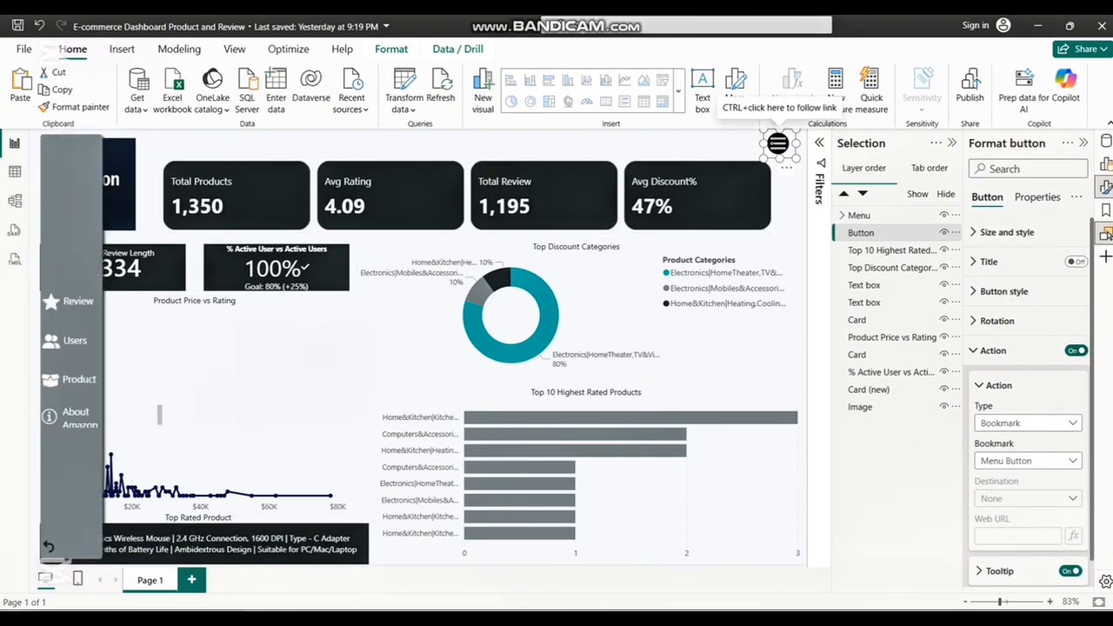